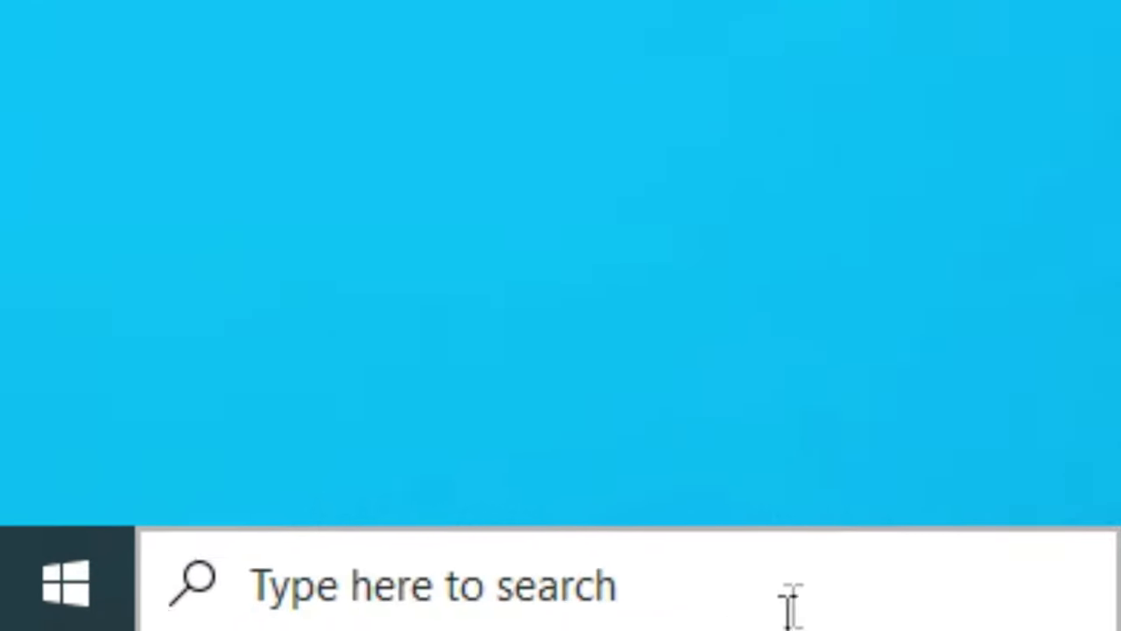
# Run ipconfig in Command Prompt and copy the 192.168.1 prefix of IPv4 address 192.168.1.101
pyautogui.click(788, 602)
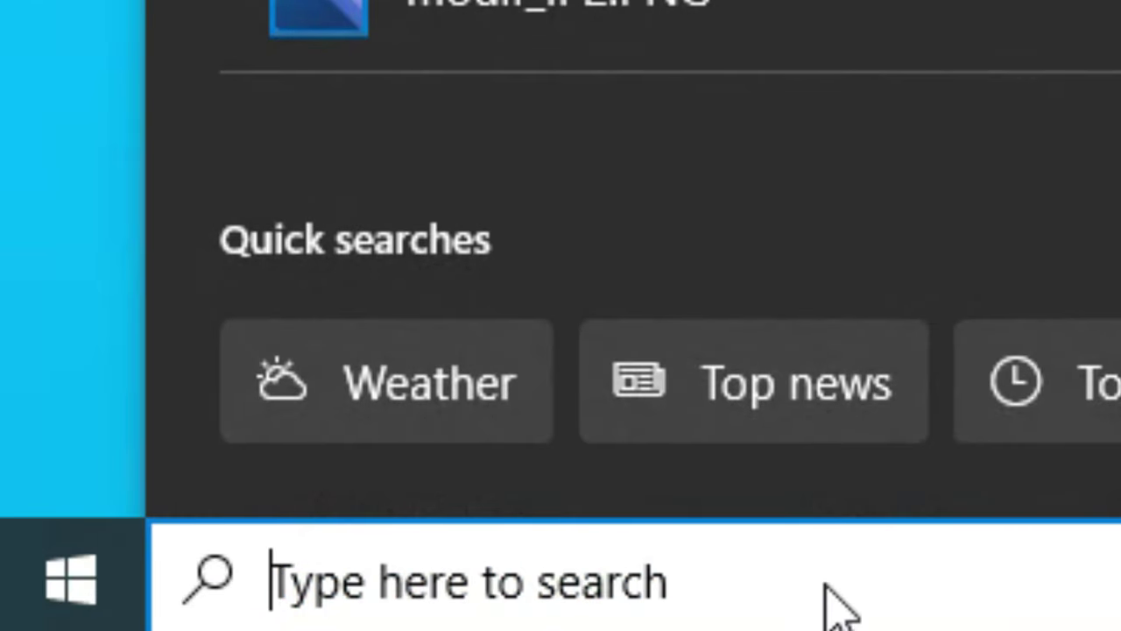
pyautogui.write('cmd')
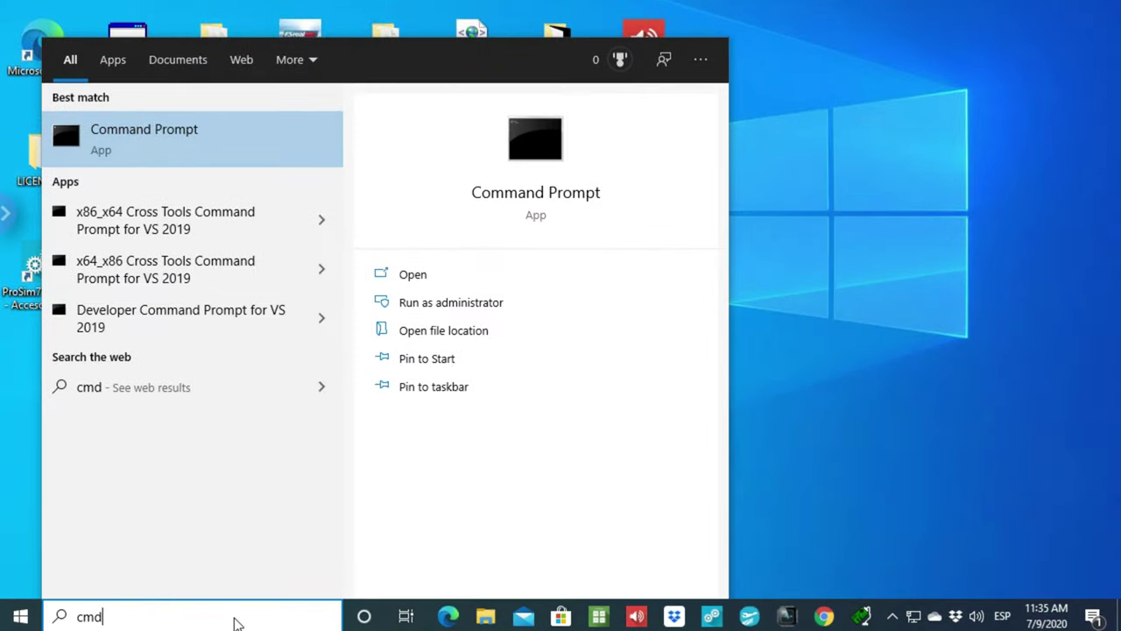
pyautogui.click(518, 281)
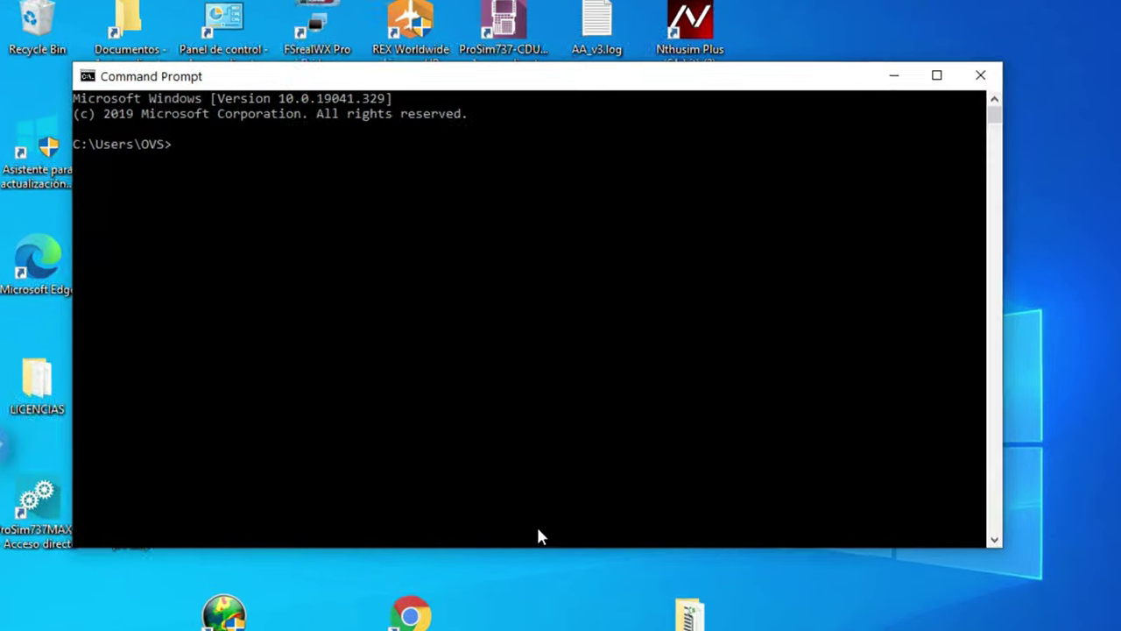
pyautogui.write('ipconfig')
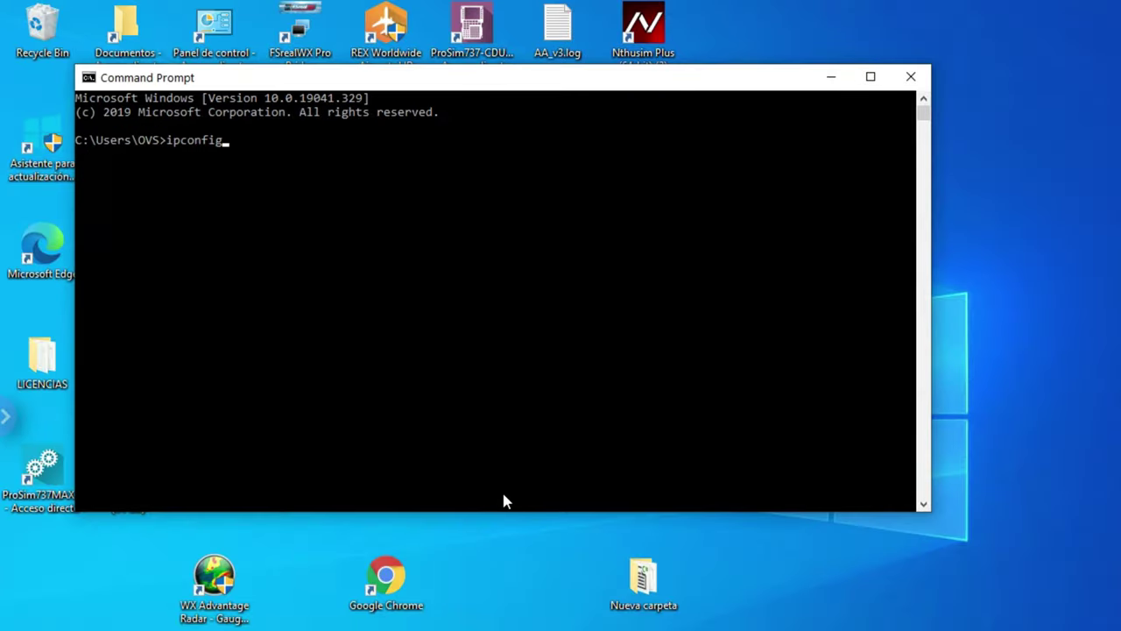
pyautogui.press('Return')
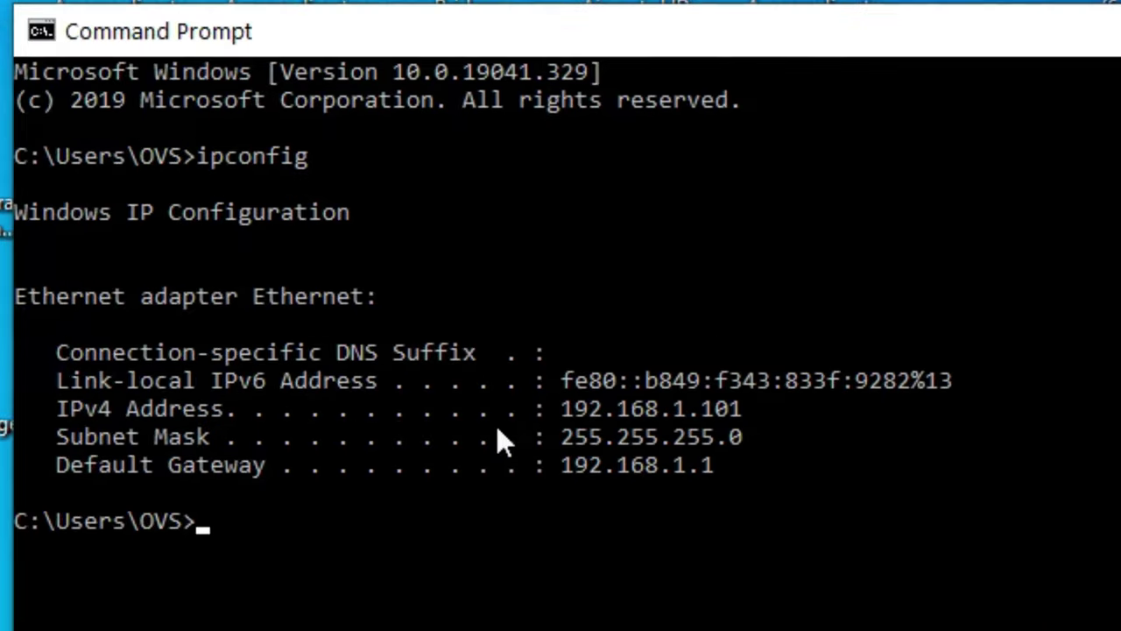
pyautogui.moveTo(604, 435); pyautogui.dragTo(740, 442)
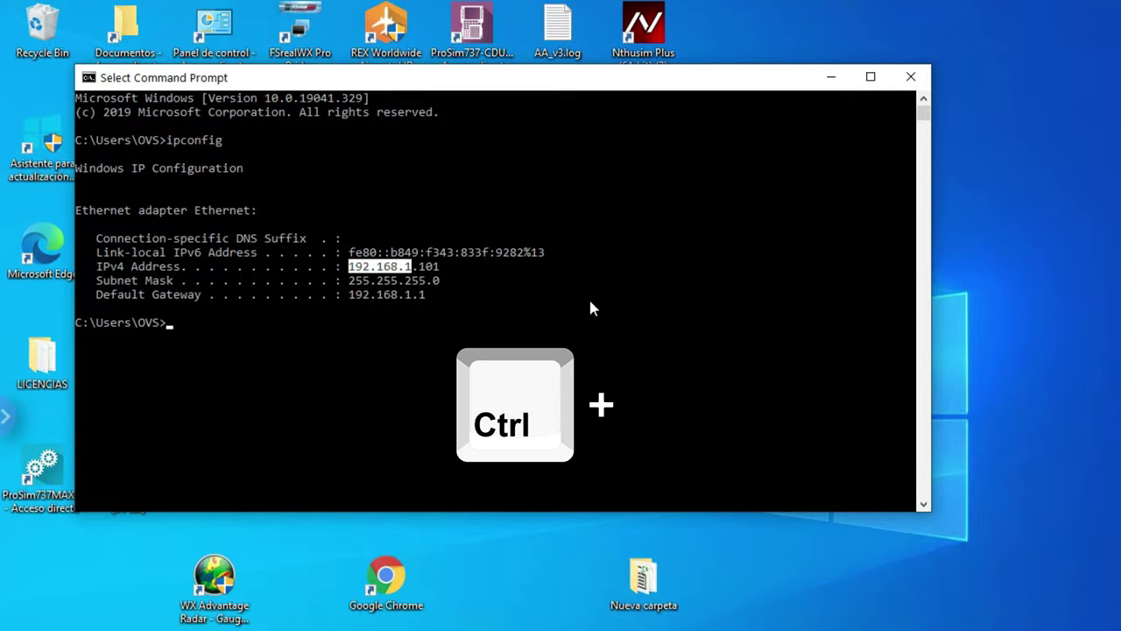
pyautogui.hotkey('ctrl', 'c')
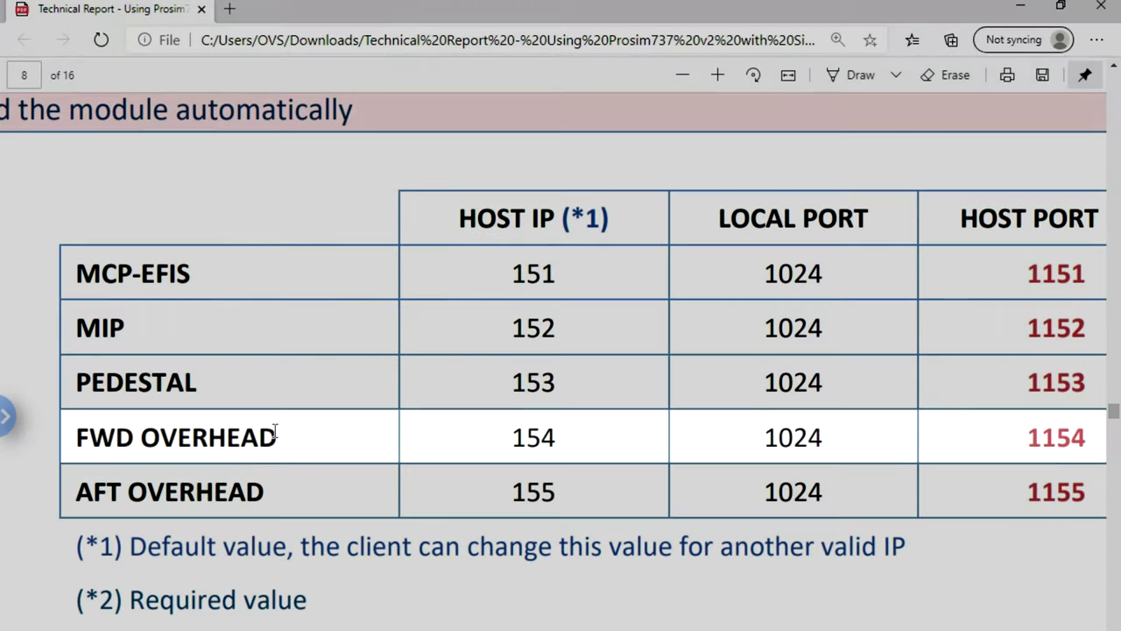
# Look up the FWD OVERHEAD row in the report, then load 192.168.1.154 in a new Edge tab
pyautogui.moveTo(301, 450); pyautogui.dragTo(89, 461)
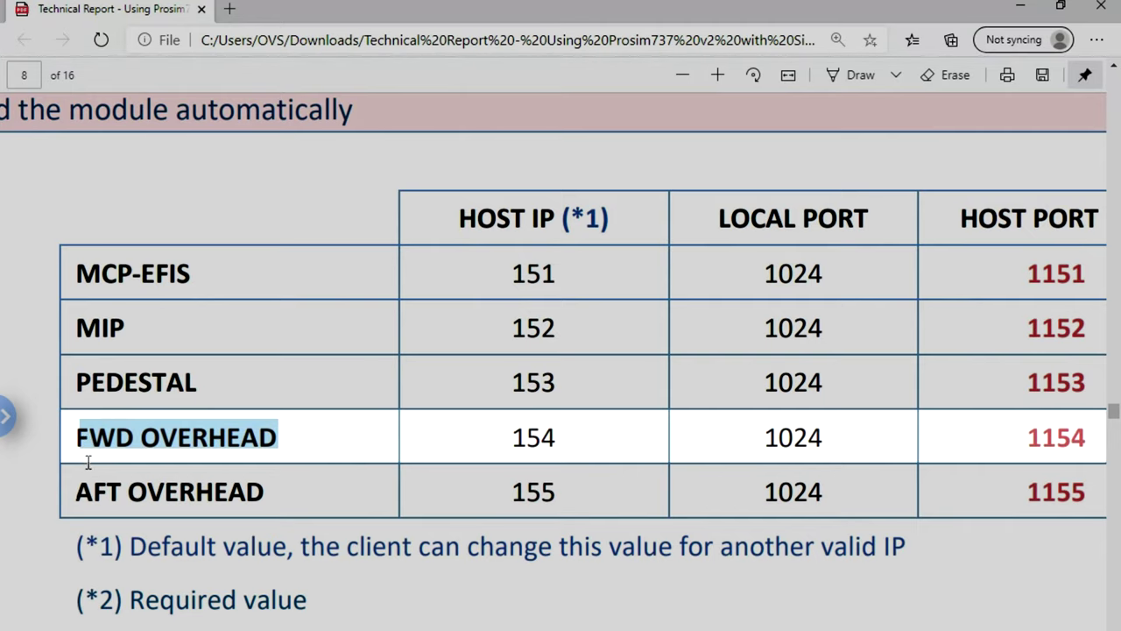
pyautogui.click(363, 453)
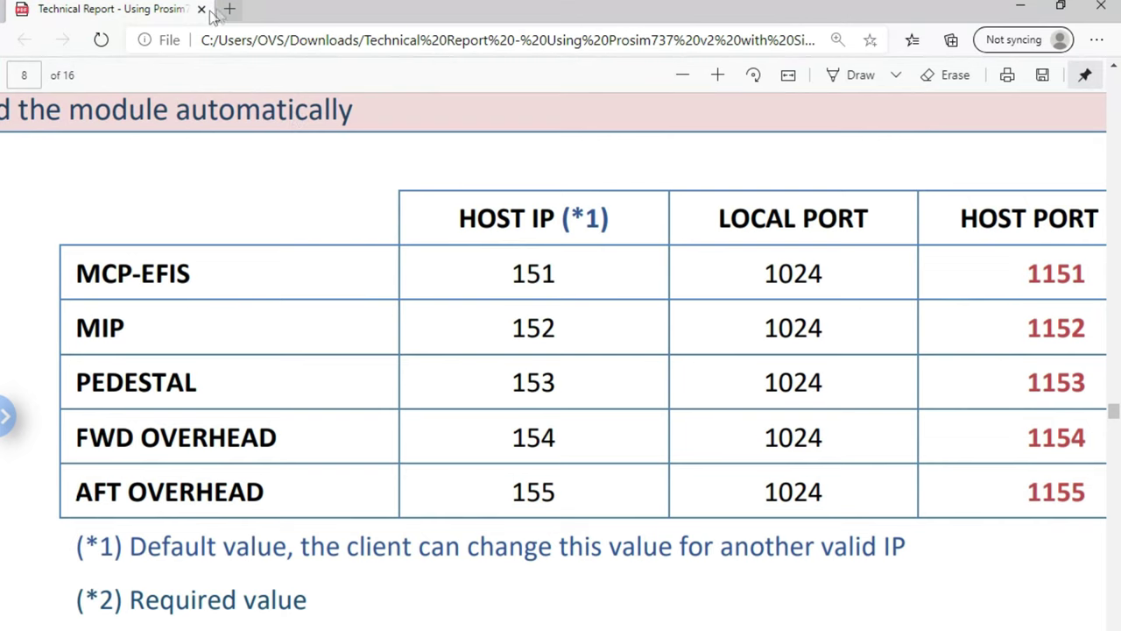
pyautogui.click(229, 9)
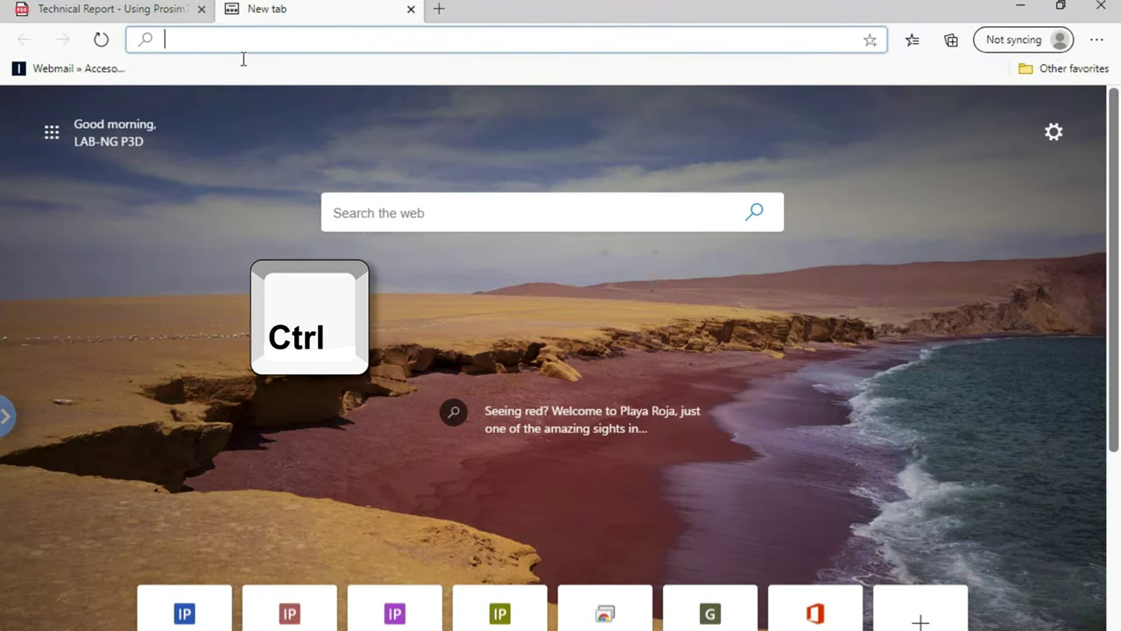
pyautogui.hotkey('ctrl', 'v')
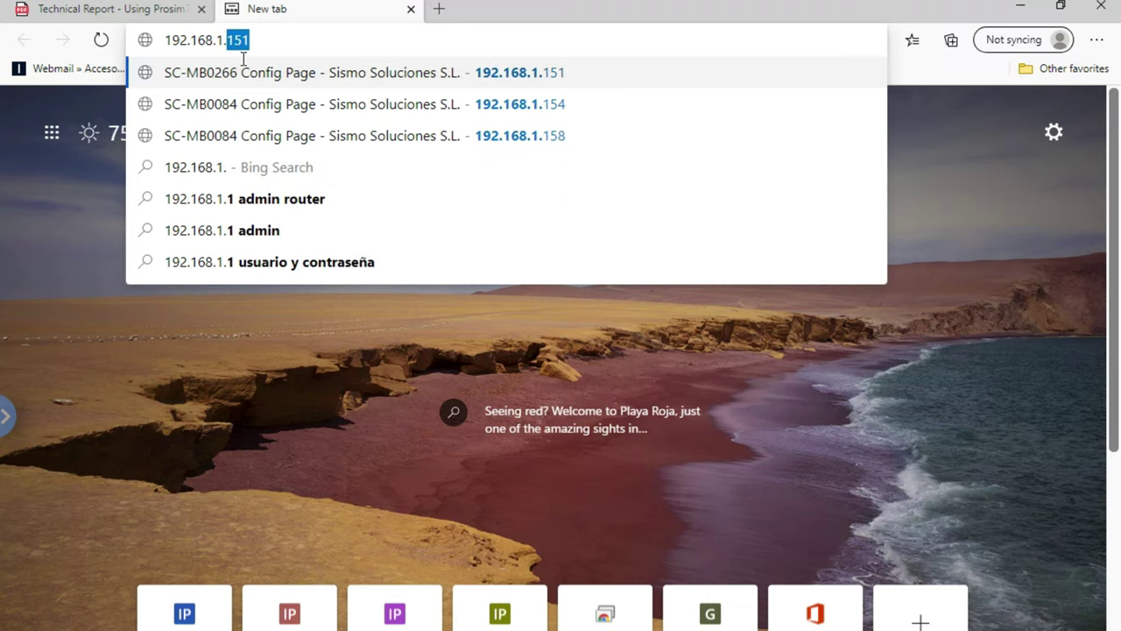
pyautogui.click(157, 9)
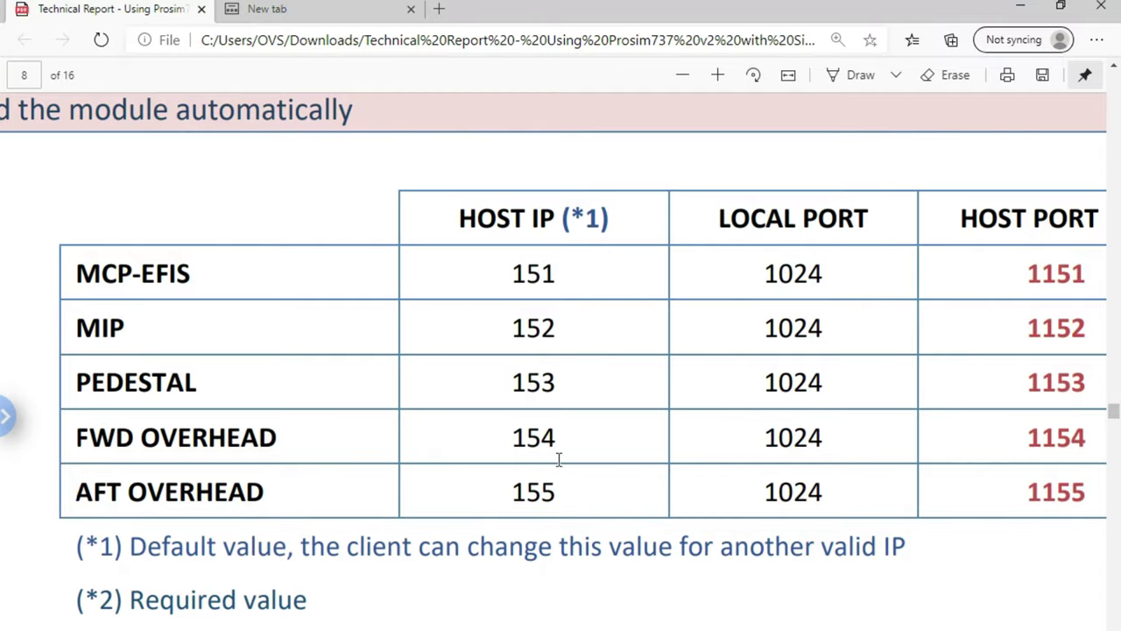
pyautogui.click(277, 11)
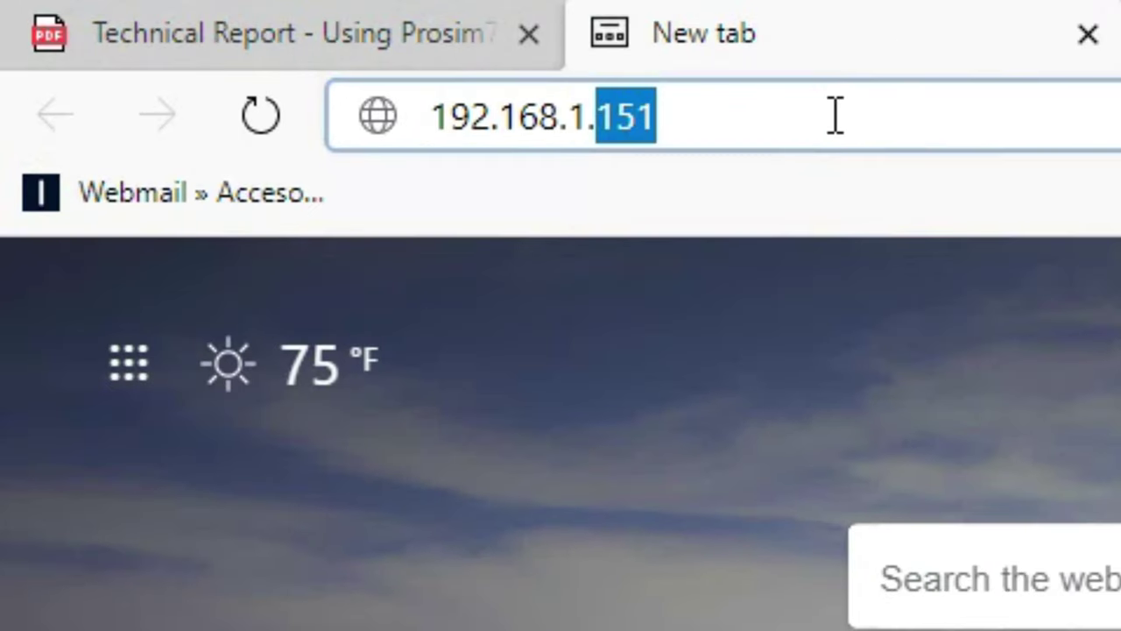
pyautogui.write('154')
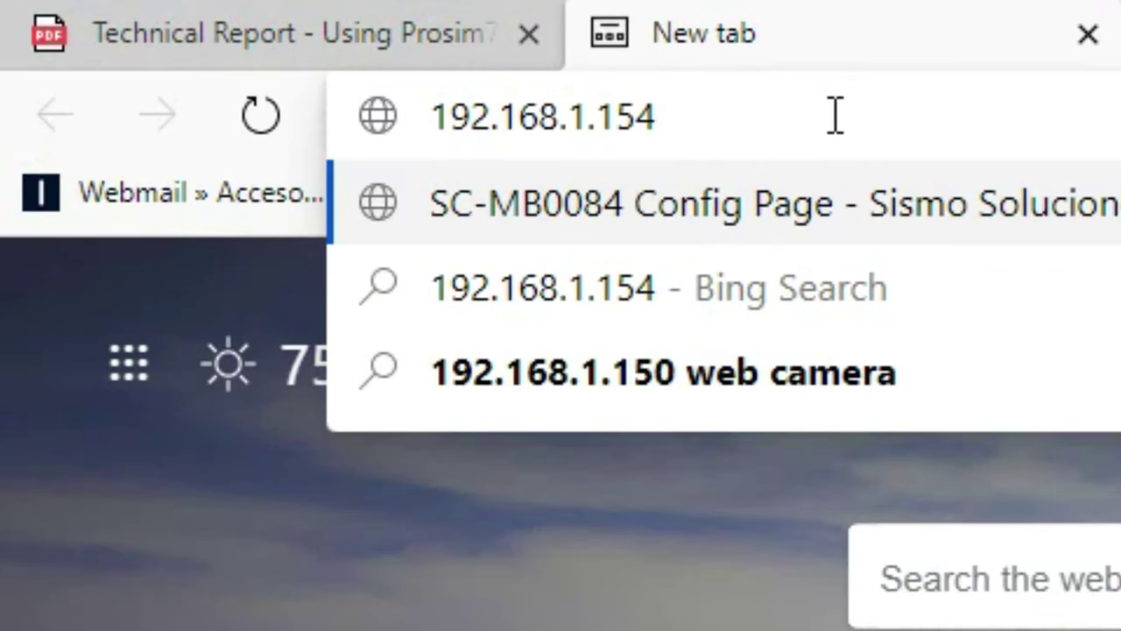
pyautogui.press('Return')
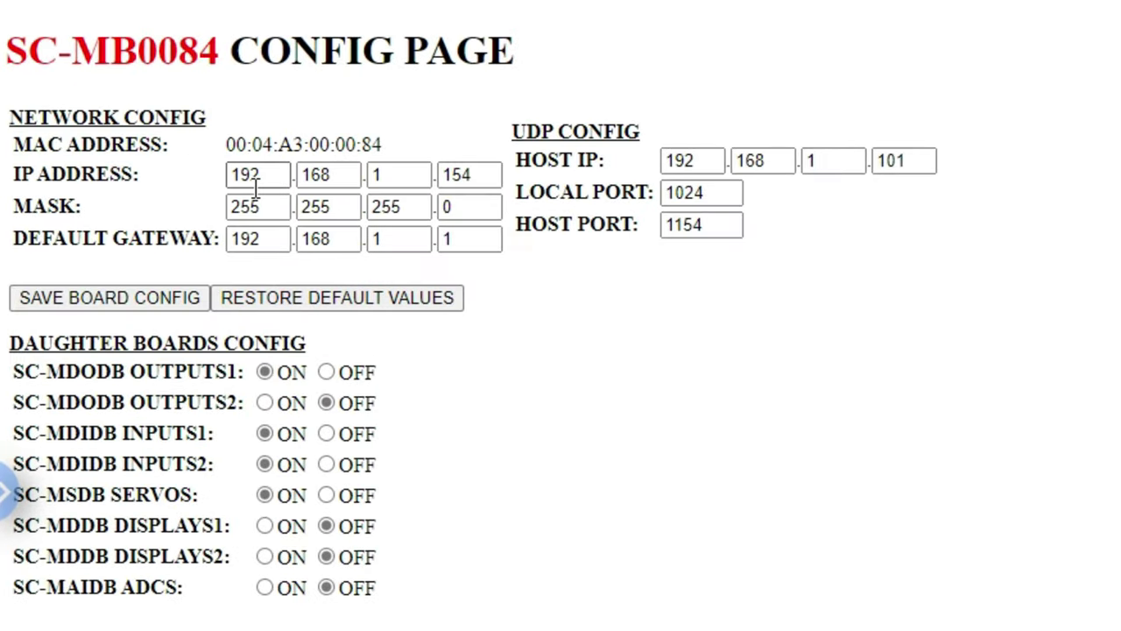
# Change the IP address's last octet from 154 to 158 and save the board config
pyautogui.moveTo(441, 175); pyautogui.dragTo(495, 178)
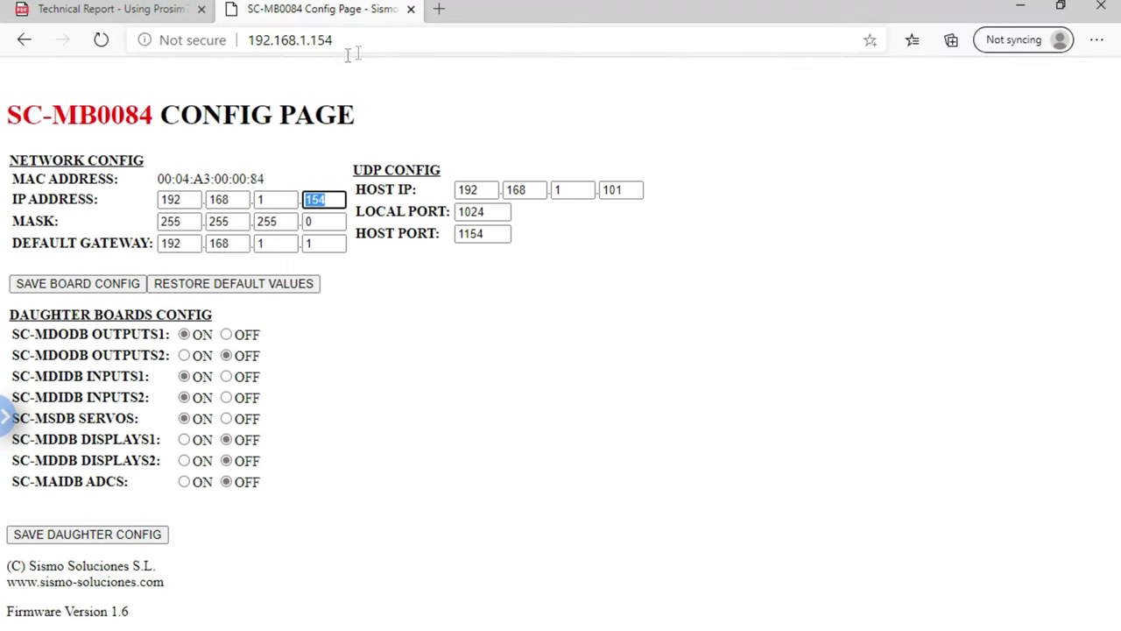
pyautogui.click(348, 203)
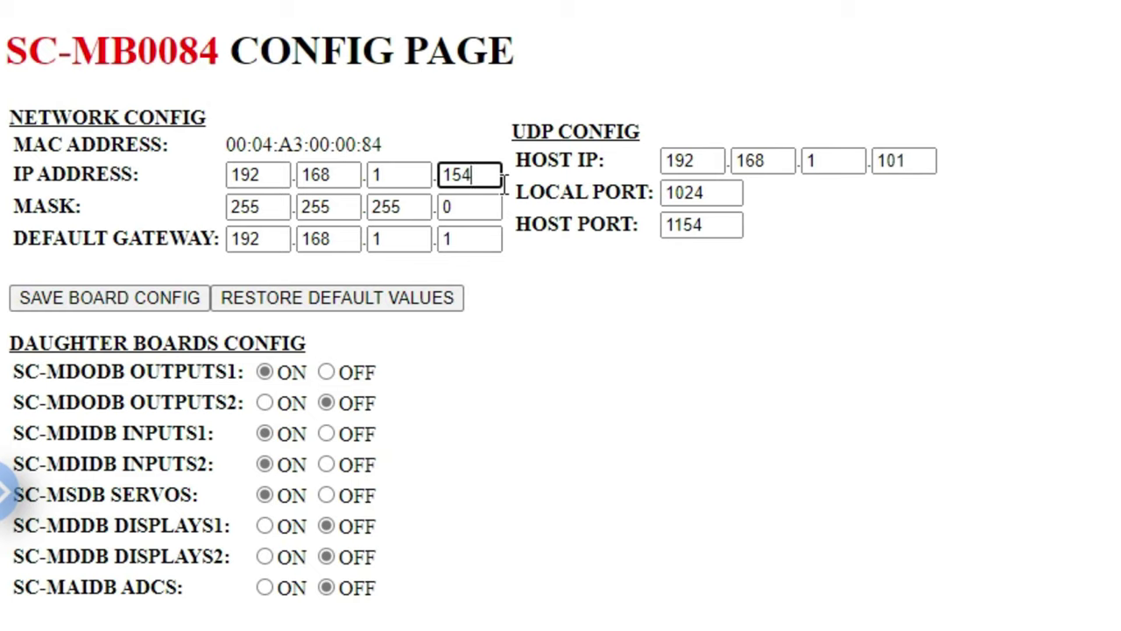
pyautogui.press('BackSpace')
pyautogui.write('8')
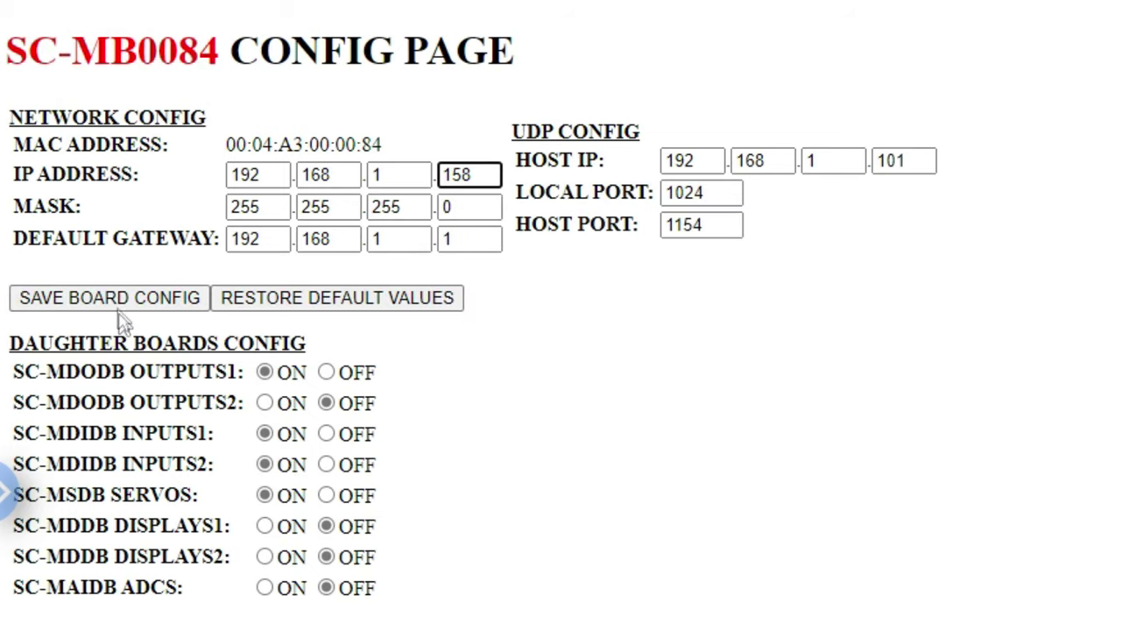
pyautogui.click(118, 306)
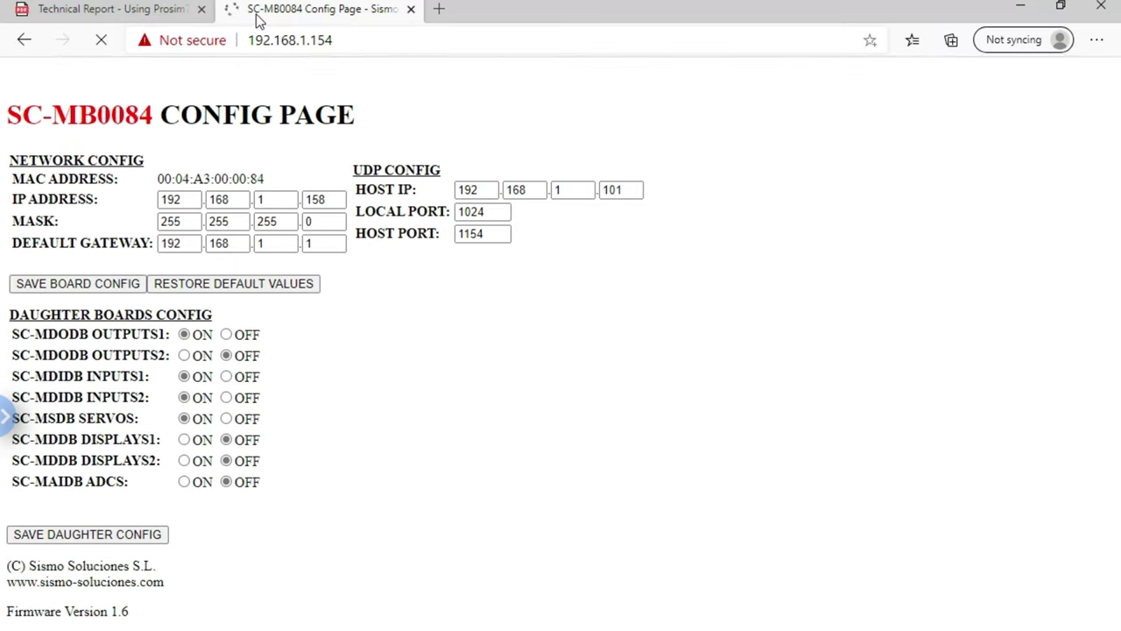
# Load the board's config page at its new address 192.168.1.158
pyautogui.click(365, 45)
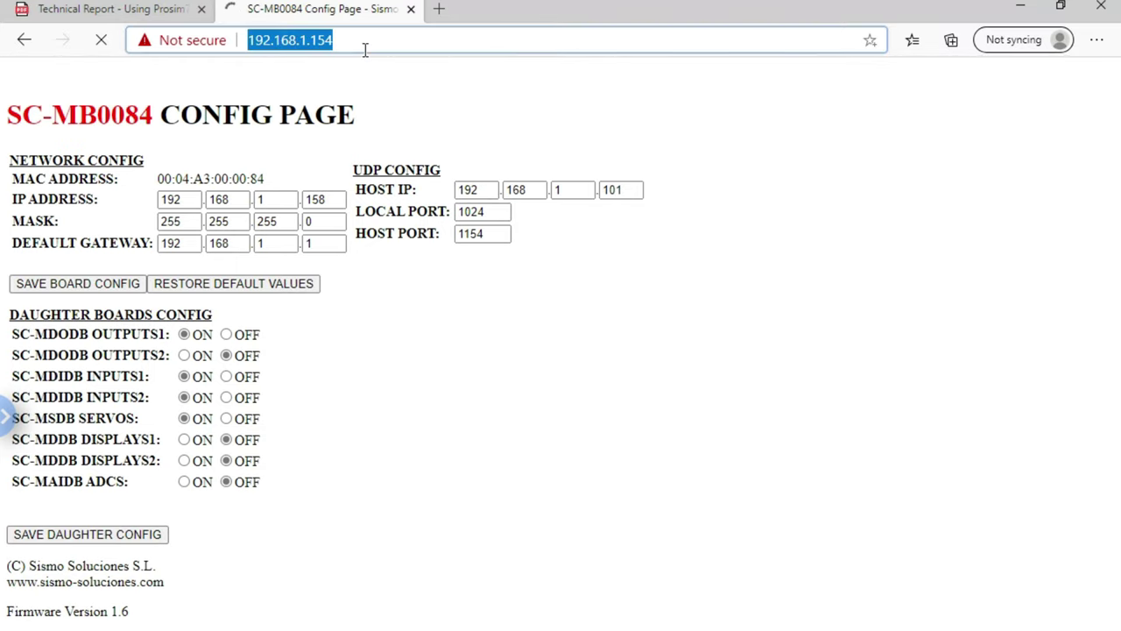
pyautogui.click(365, 44)
pyautogui.press('BackSpace')
pyautogui.write('8')
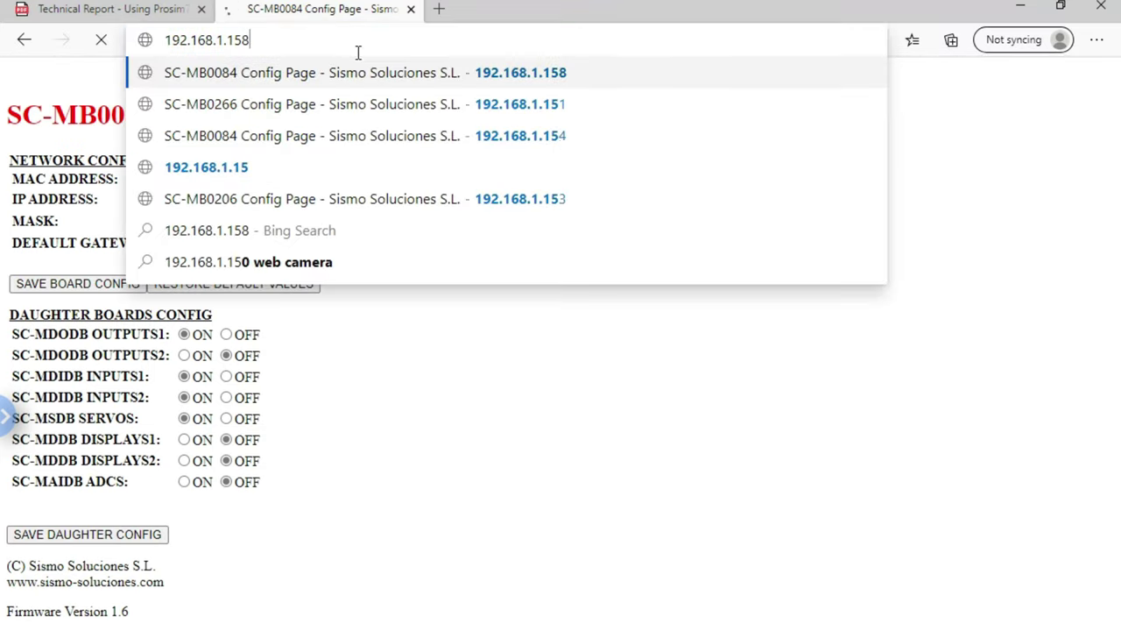
pyautogui.press('Return')
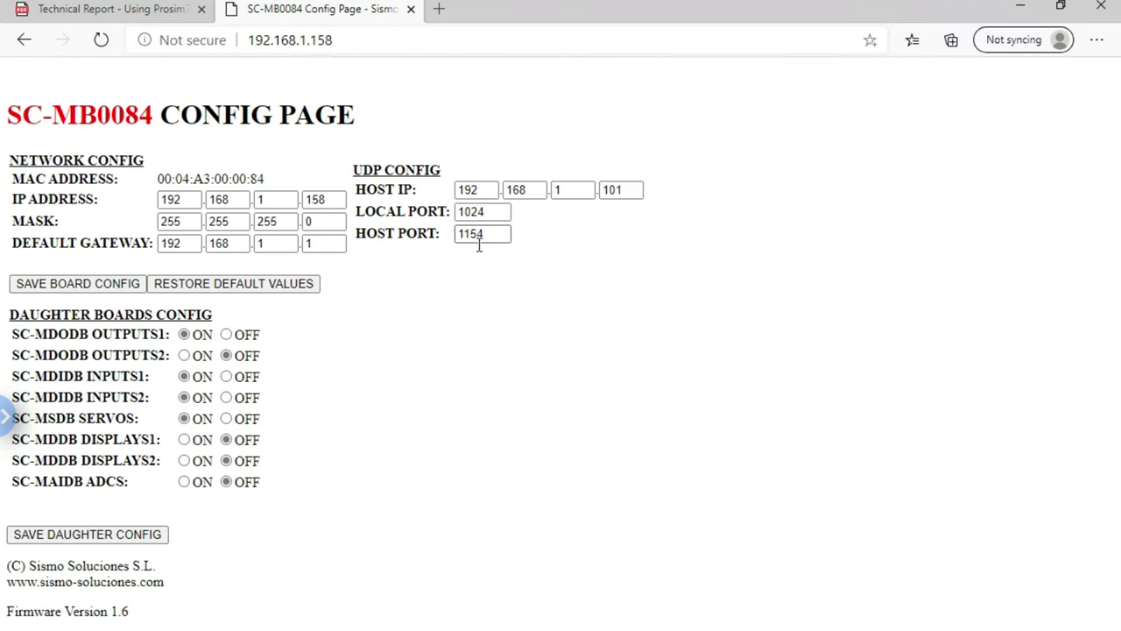
# Set the IP's last octet back to 154, save, and reload the page at 192.168.1.154
pyautogui.doubleClick(347, 202)
pyautogui.write('154')
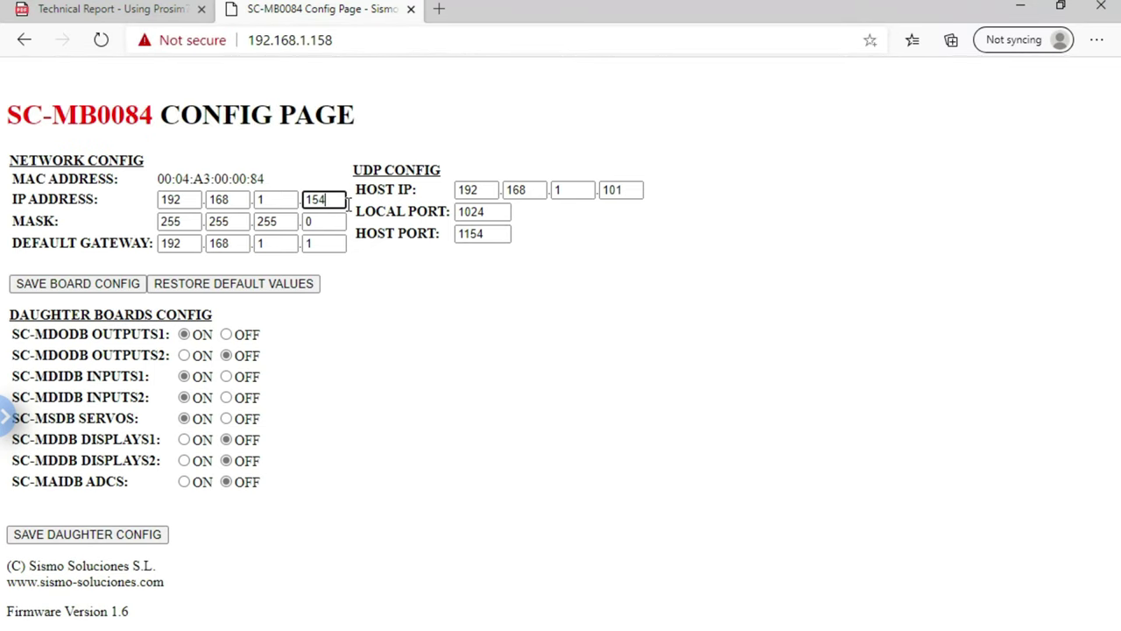
pyautogui.click(63, 283)
pyautogui.click(380, 44)
pyautogui.click(381, 44)
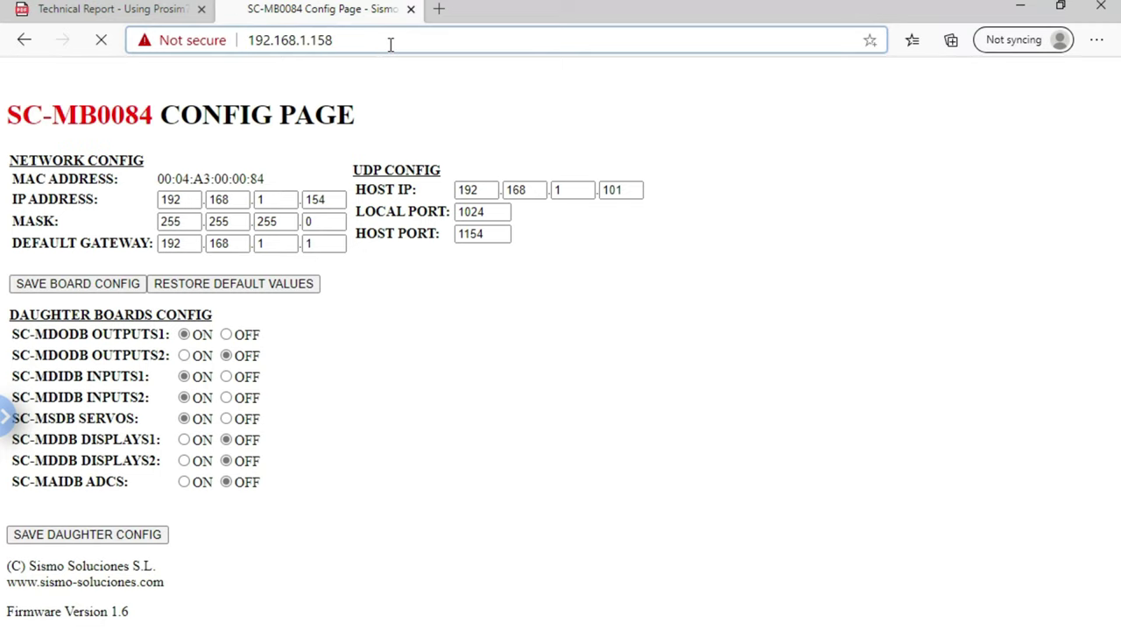
pyautogui.press('BackSpace')
pyautogui.write('4')
pyautogui.press('Return')
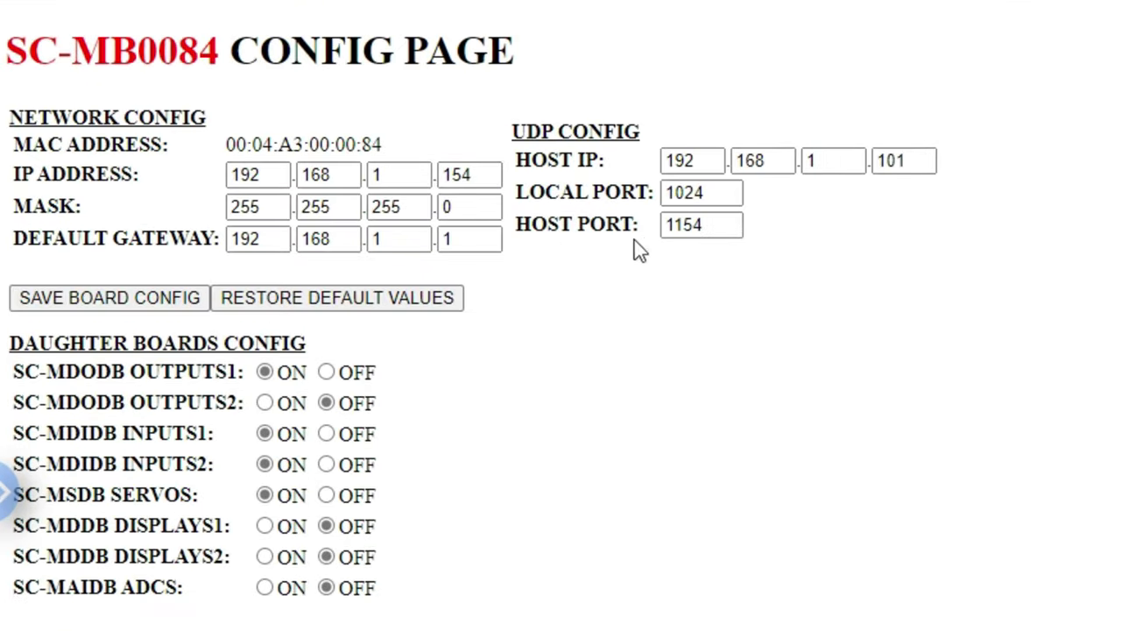
# Check host port 1154 and host IP 192.168.1.101, then mark the report's PEDESTAL row
pyautogui.doubleClick(734, 229)
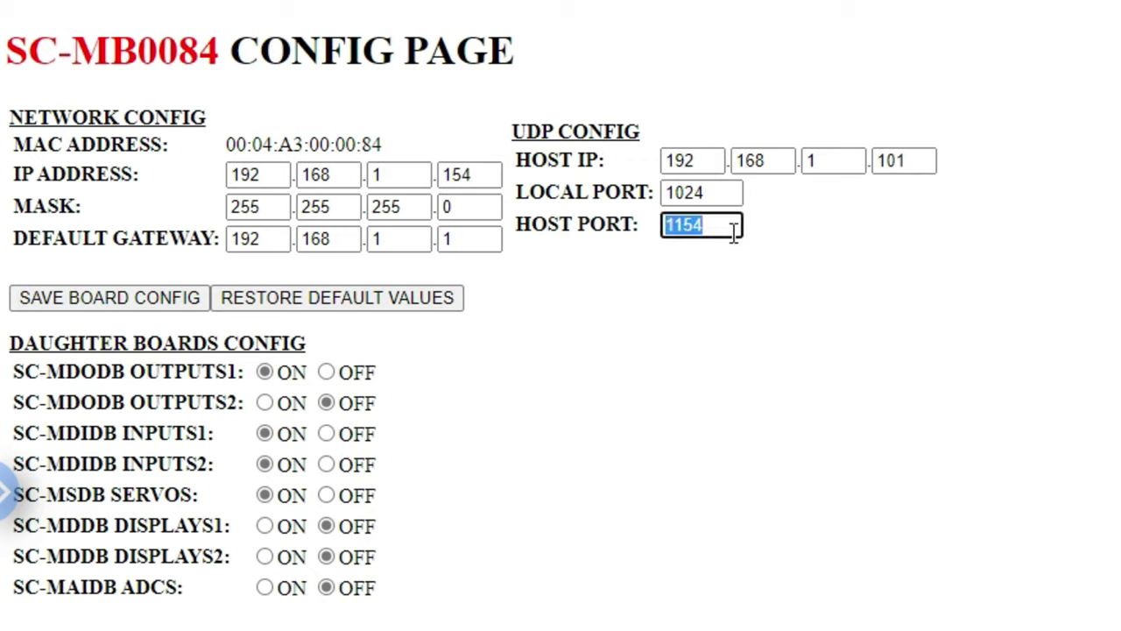
pyautogui.click(750, 319)
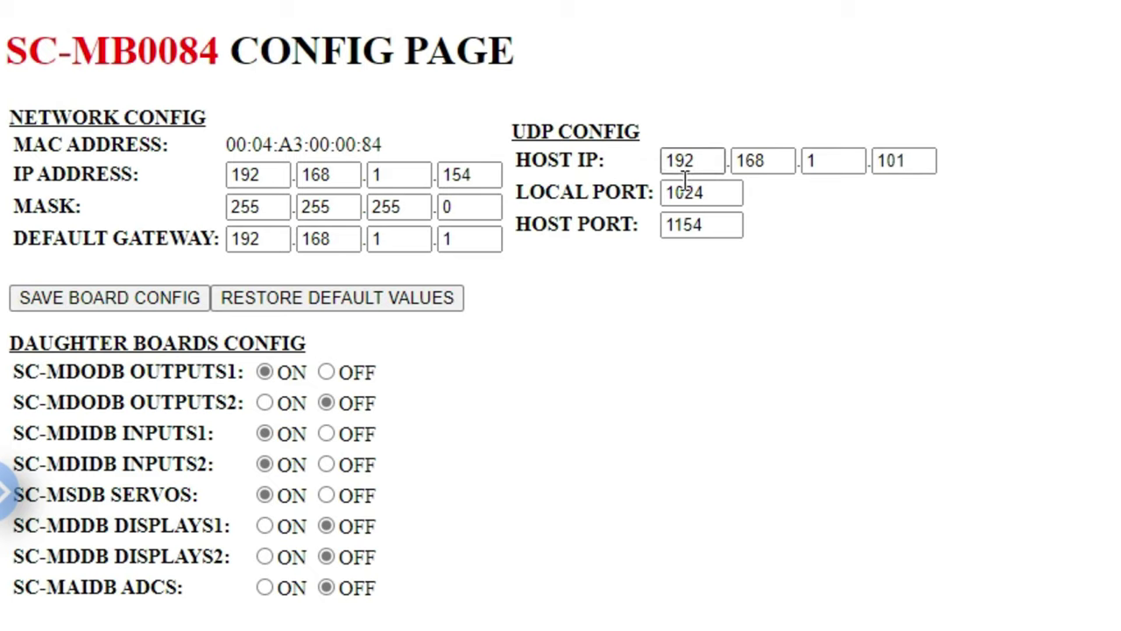
pyautogui.doubleClick(929, 166)
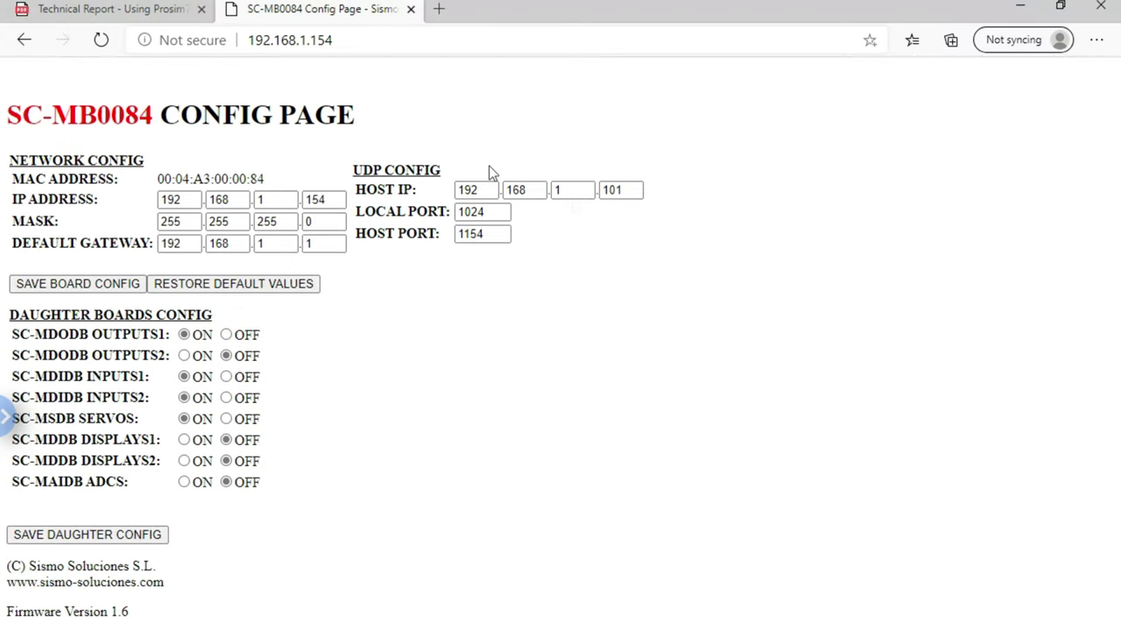
pyautogui.click(175, 9)
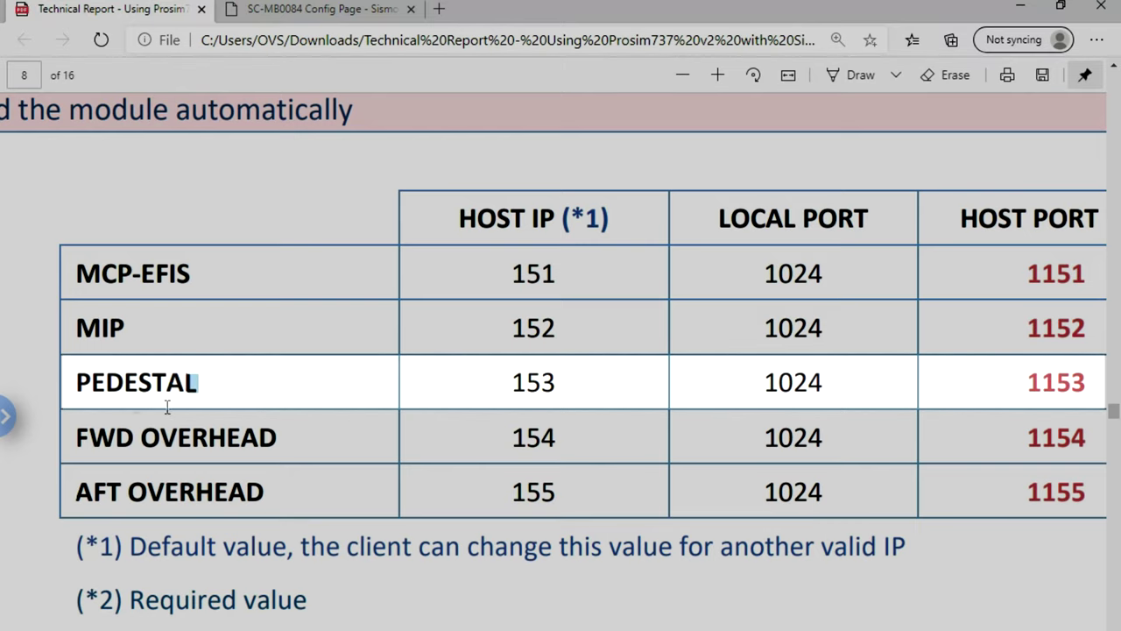
pyautogui.moveTo(196, 384); pyautogui.dragTo(99, 405)
# Load the Pedestal board's config page at 192.168.1.153, which shows SC-MB0206
pyautogui.click(556, 388)
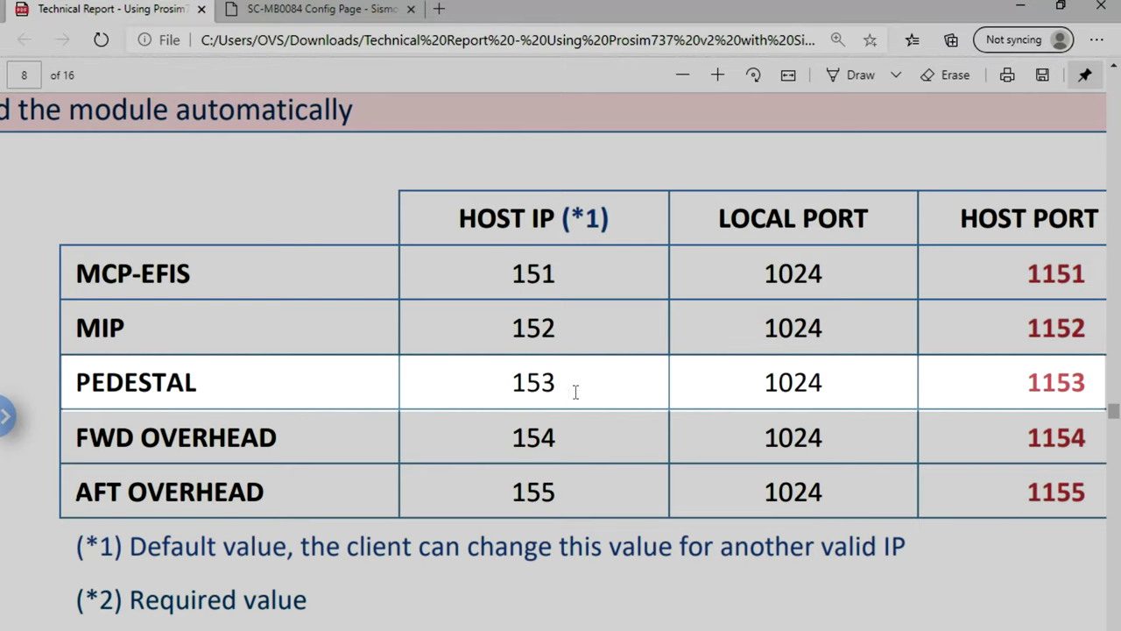
pyautogui.click(289, 11)
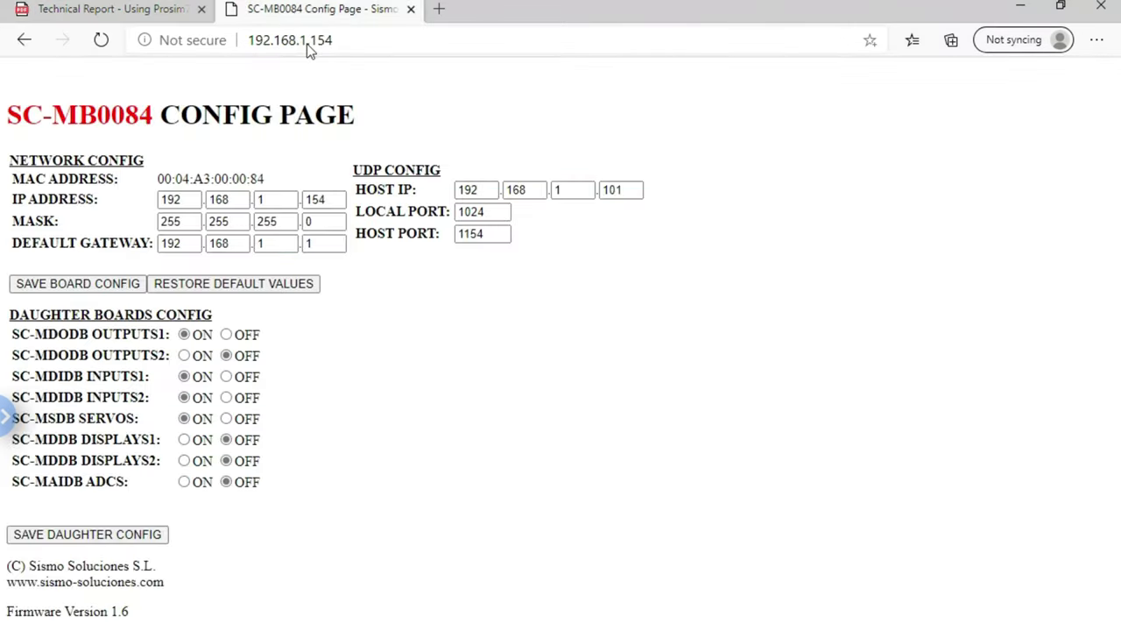
pyautogui.click(366, 52)
pyautogui.click(367, 51)
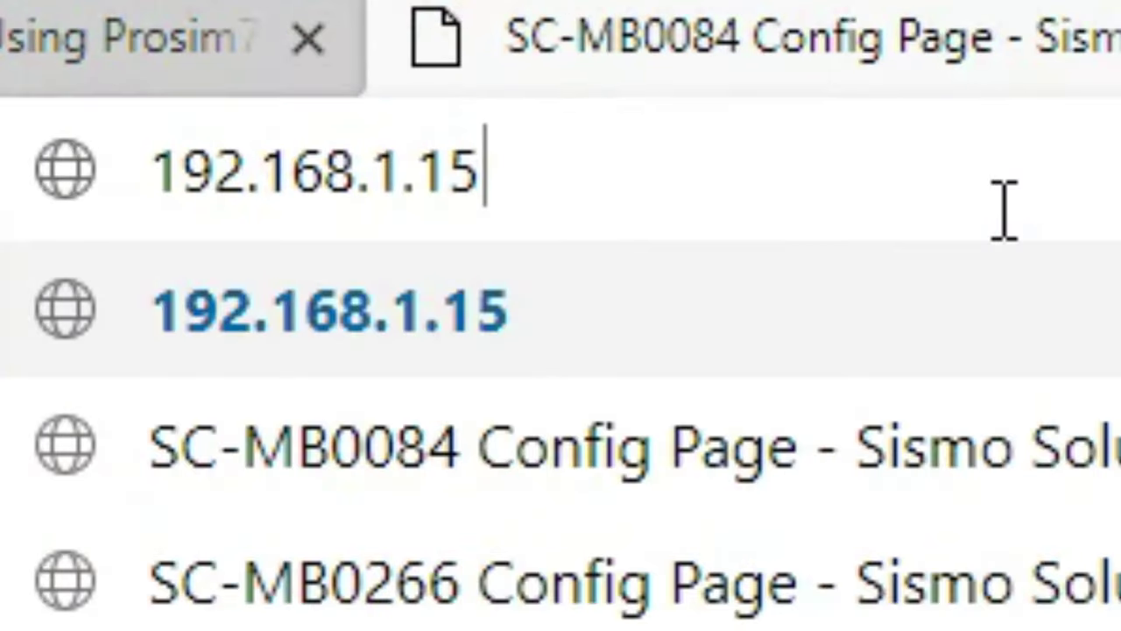
pyautogui.write('3')
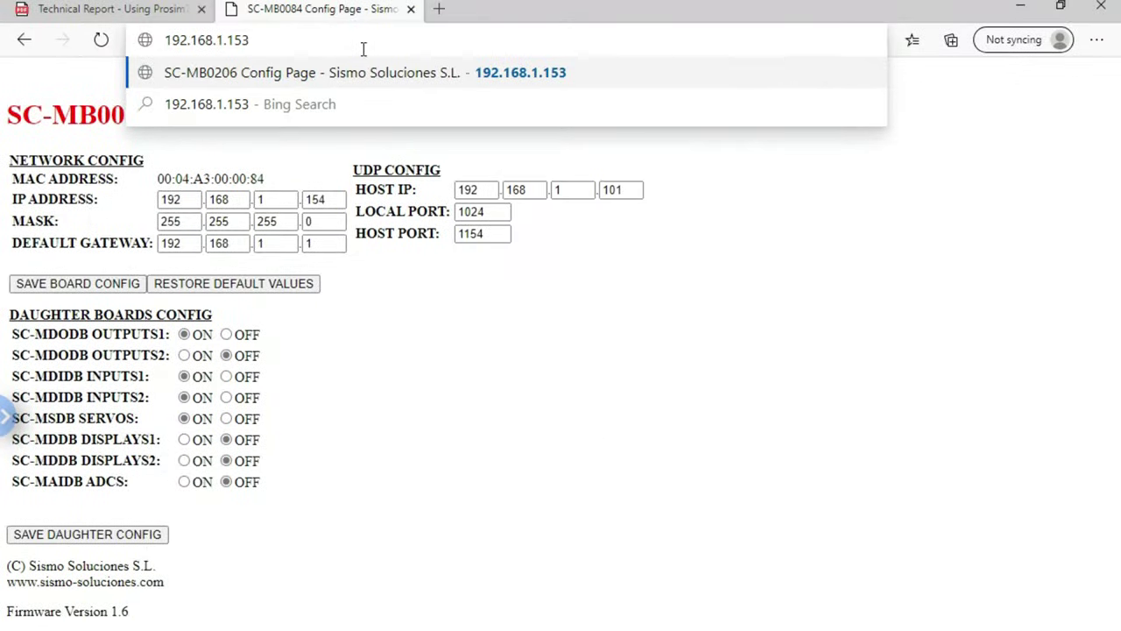
pyautogui.press('Return')
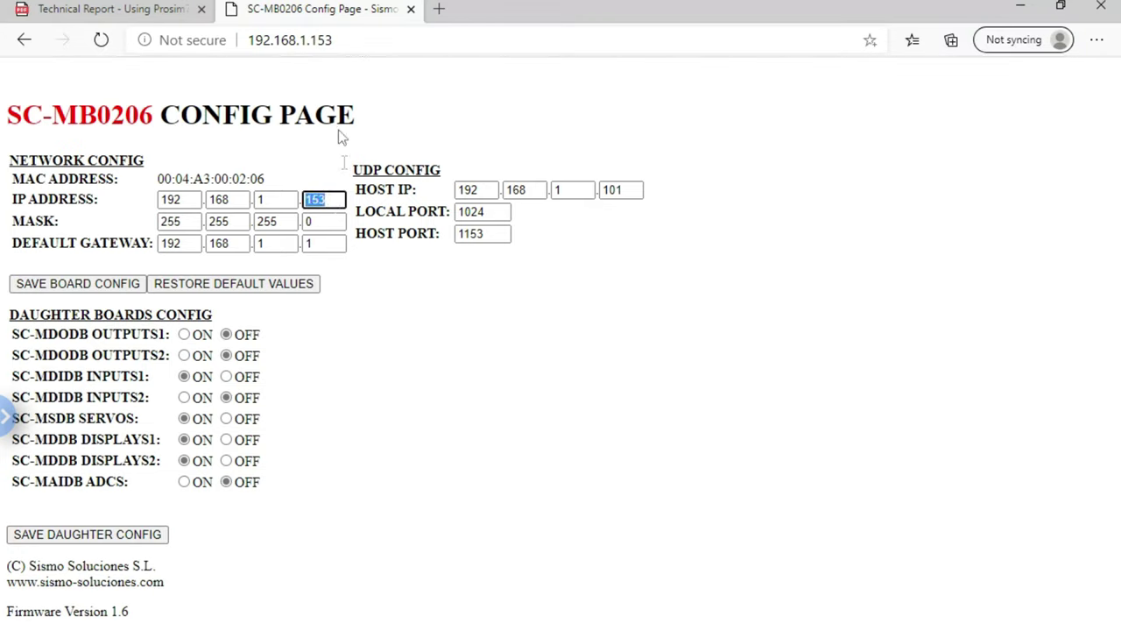
pyautogui.click(405, 116)
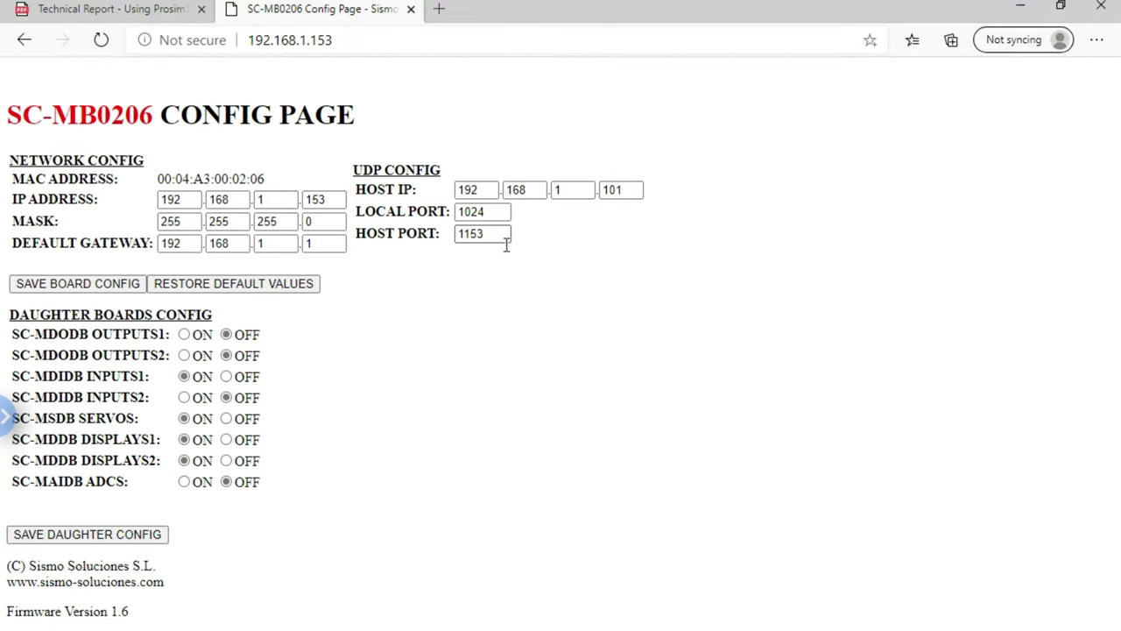
pyautogui.doubleClick(506, 244)
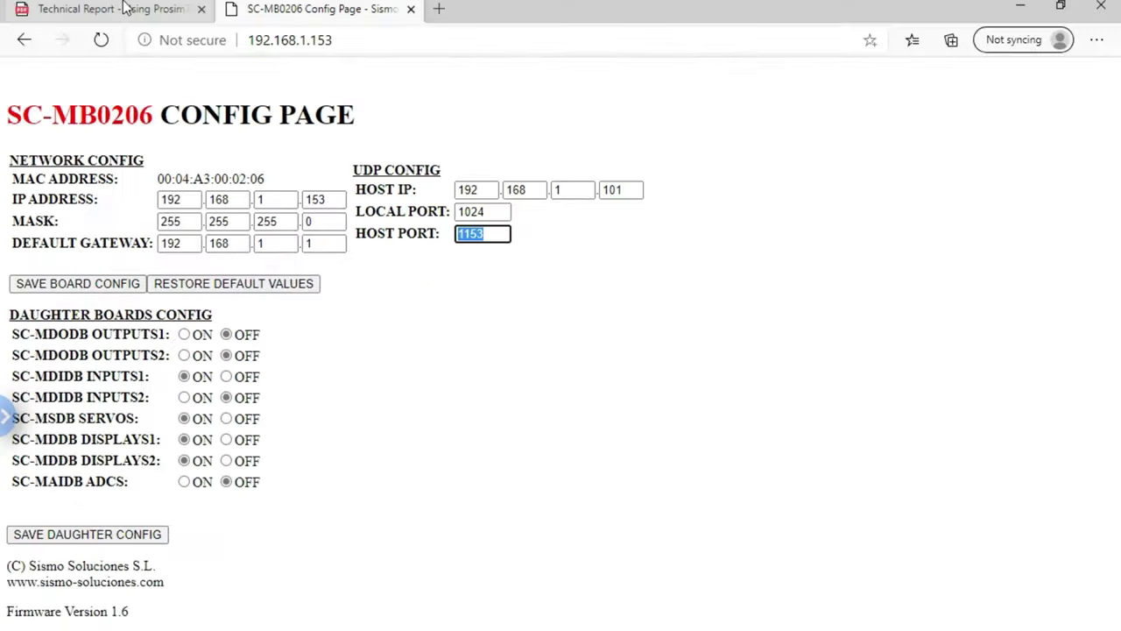
pyautogui.click(127, 11)
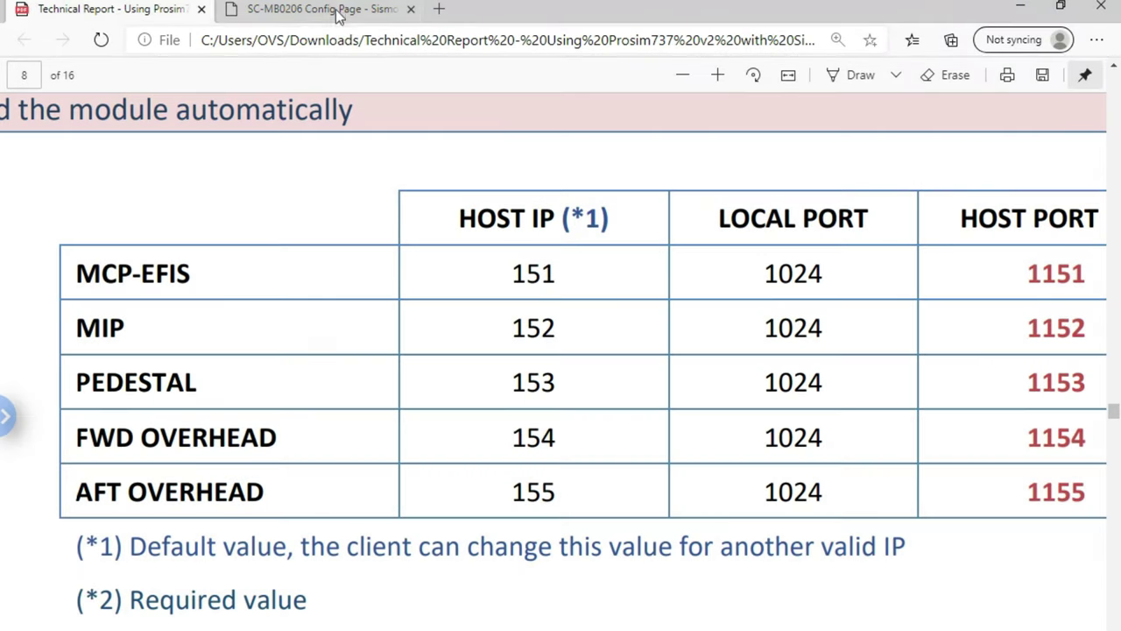
pyautogui.click(337, 12)
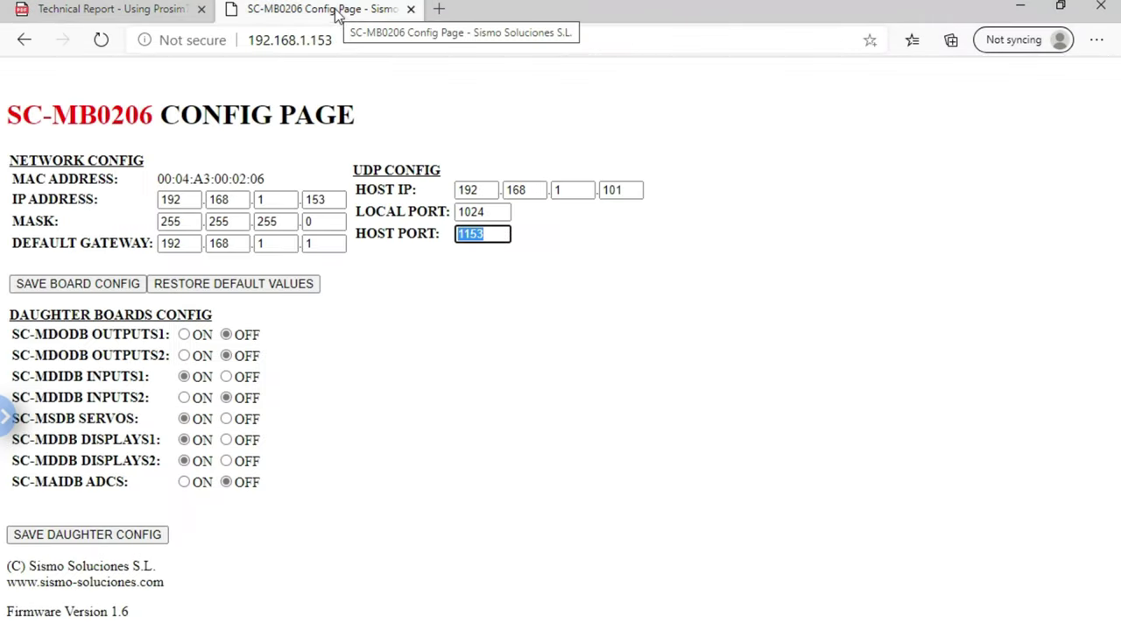
pyautogui.click(528, 275)
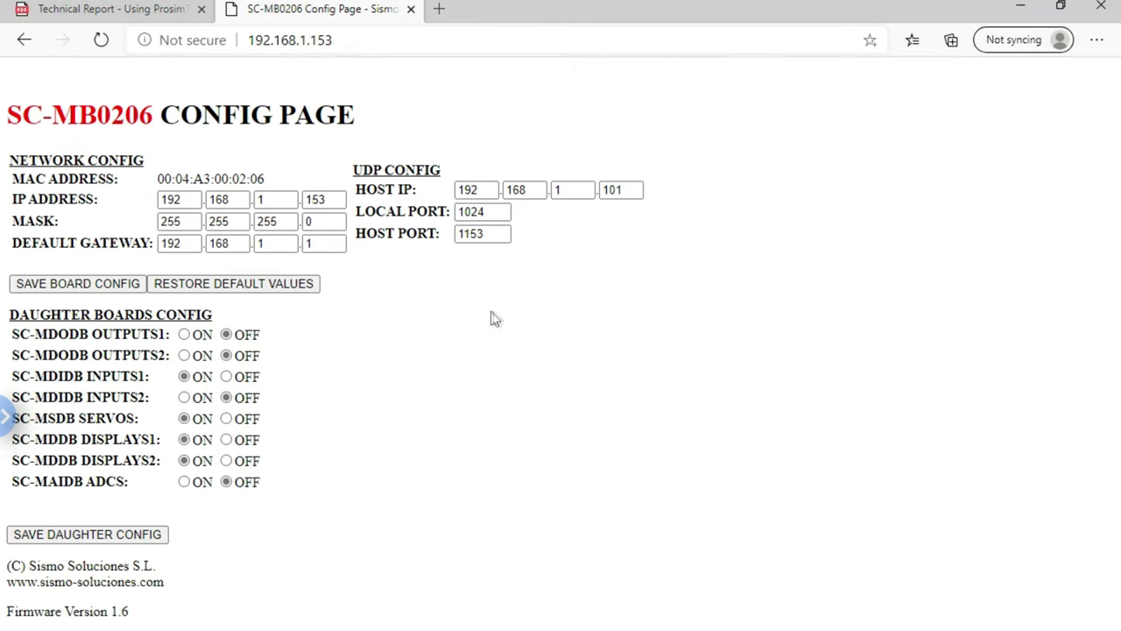
# Minimize Edge and launch ProSim737 from its desktop shortcut
pyautogui.click(1020, 7)
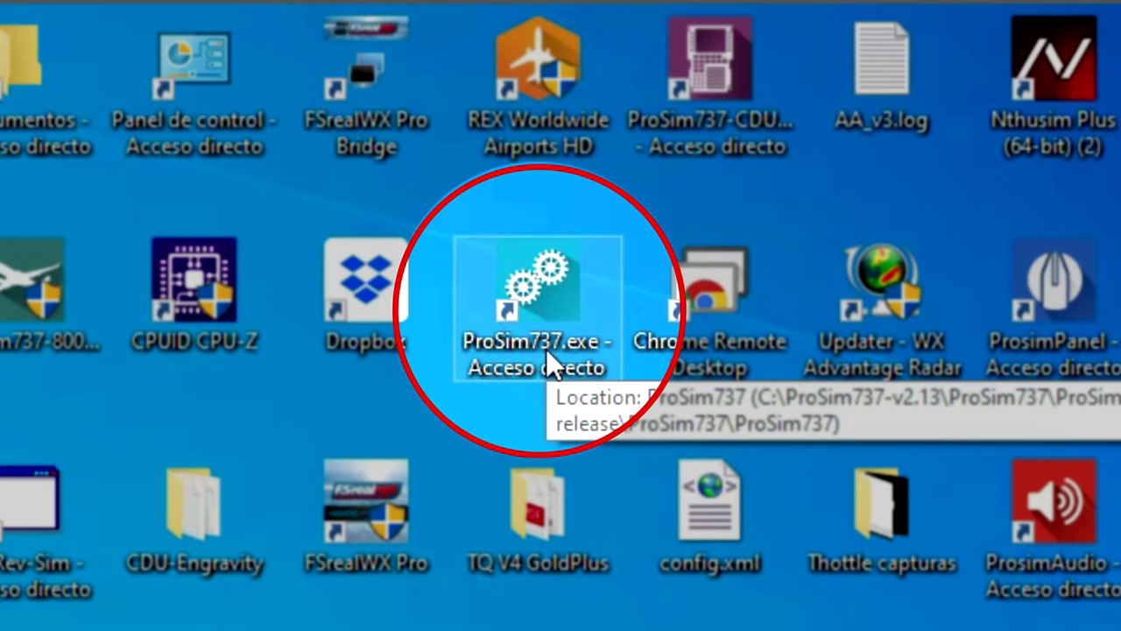
pyautogui.doubleClick(600, 318)
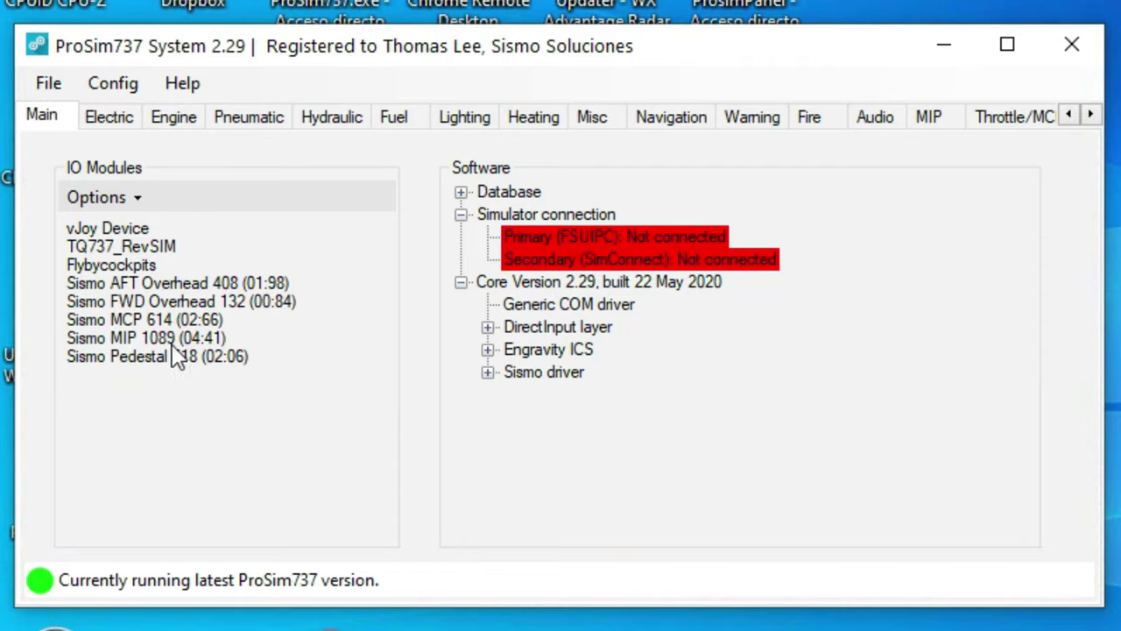
# Open the Drivers configuration and the Advanced settings for Sismo ethernet boards support
pyautogui.click(113, 84)
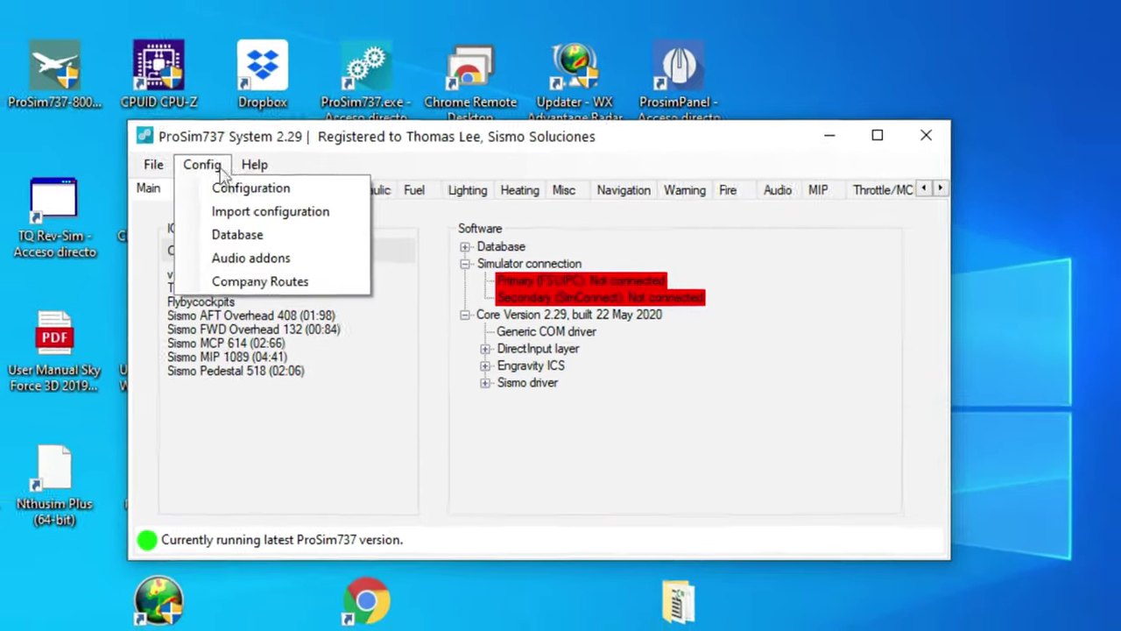
pyautogui.click(249, 186)
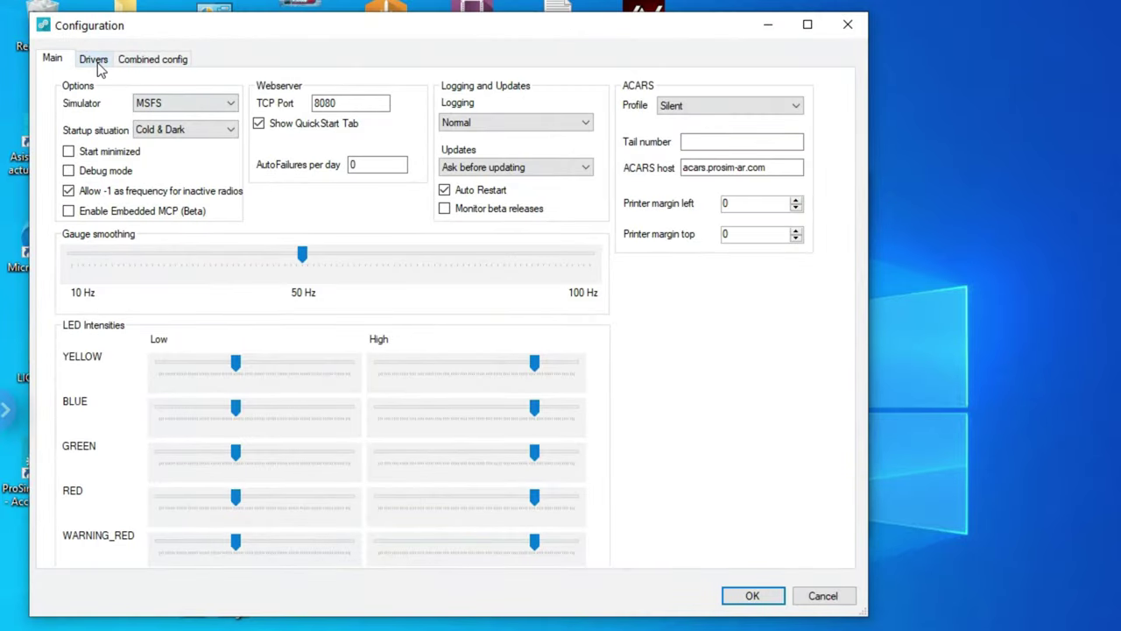
pyautogui.click(94, 61)
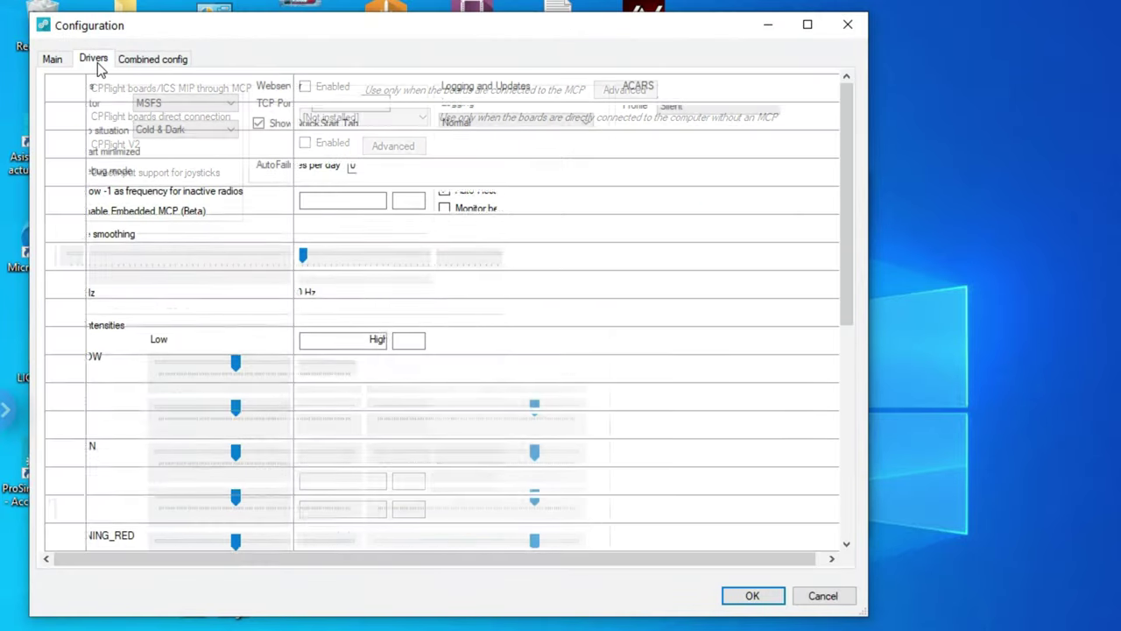
pyautogui.moveTo(848, 226); pyautogui.dragTo(849, 441)
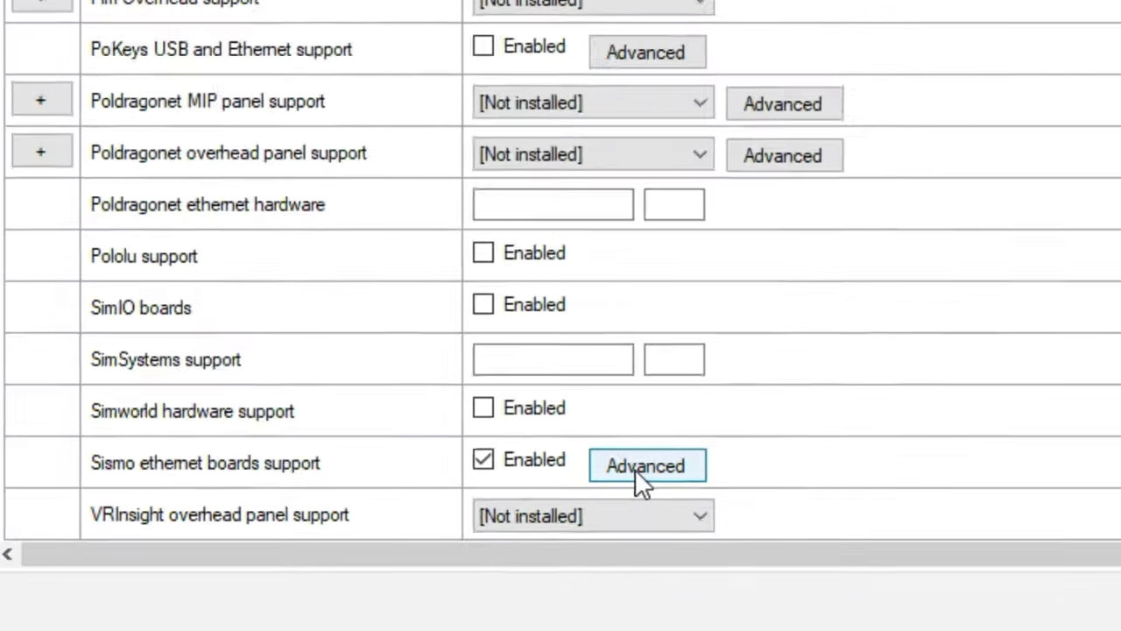
pyautogui.click(960, 420)
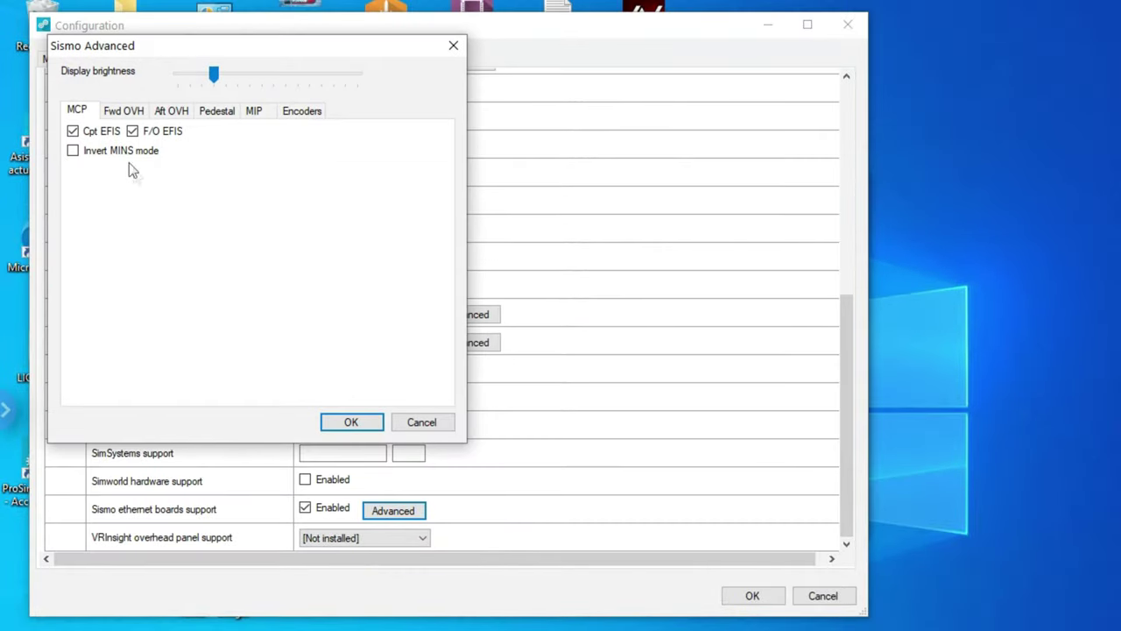
# Review the forward overhead, aft overhead, pedestal and MIP panel options, close both dialogs, minimize ProSim737
pyautogui.click(122, 114)
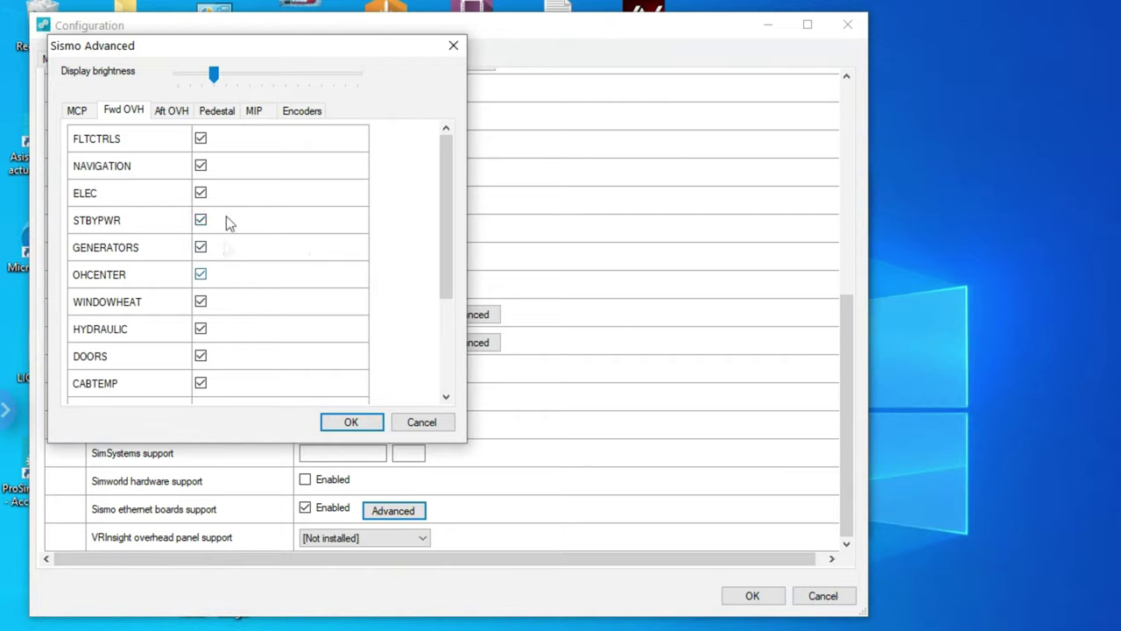
pyautogui.click(170, 112)
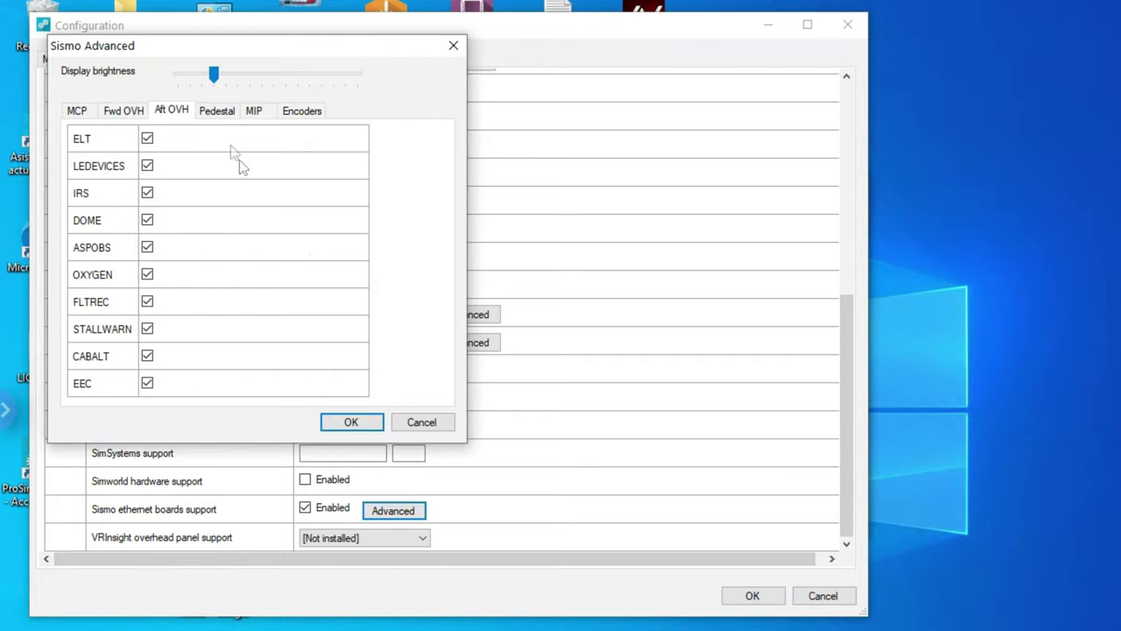
pyautogui.click(219, 114)
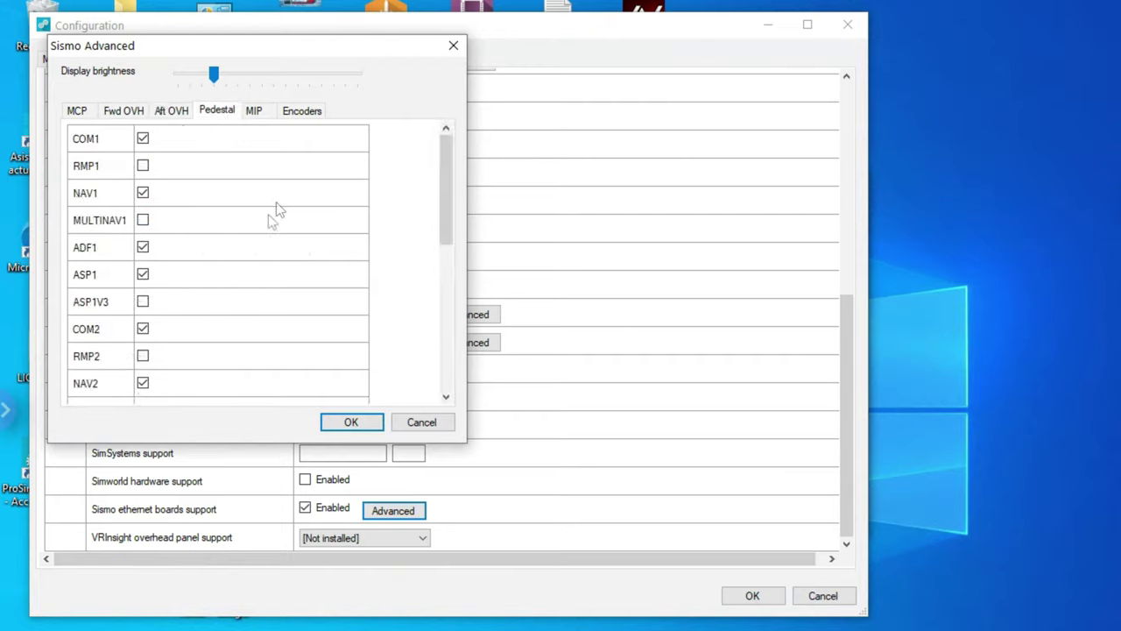
pyautogui.click(255, 114)
pyautogui.click(343, 423)
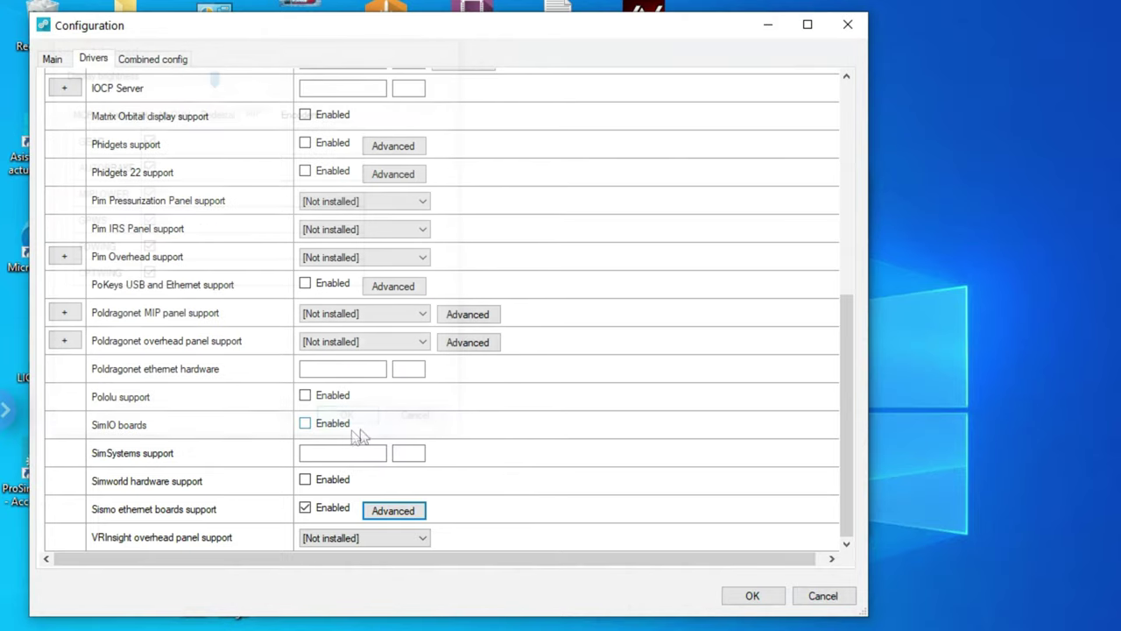
pyautogui.click(746, 596)
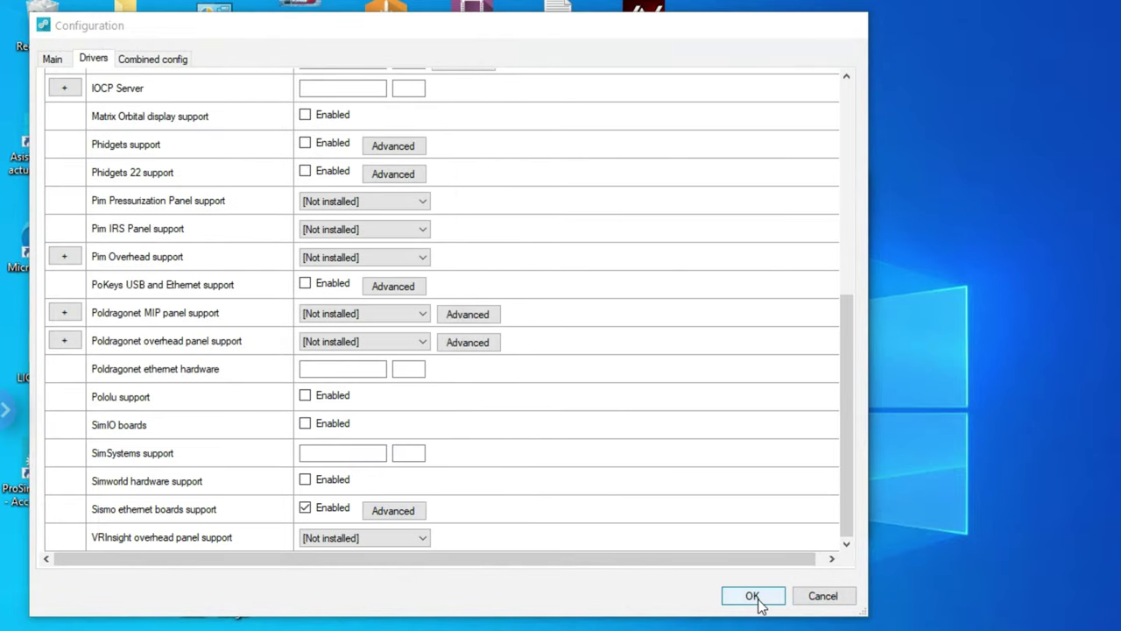
pyautogui.click(771, 185)
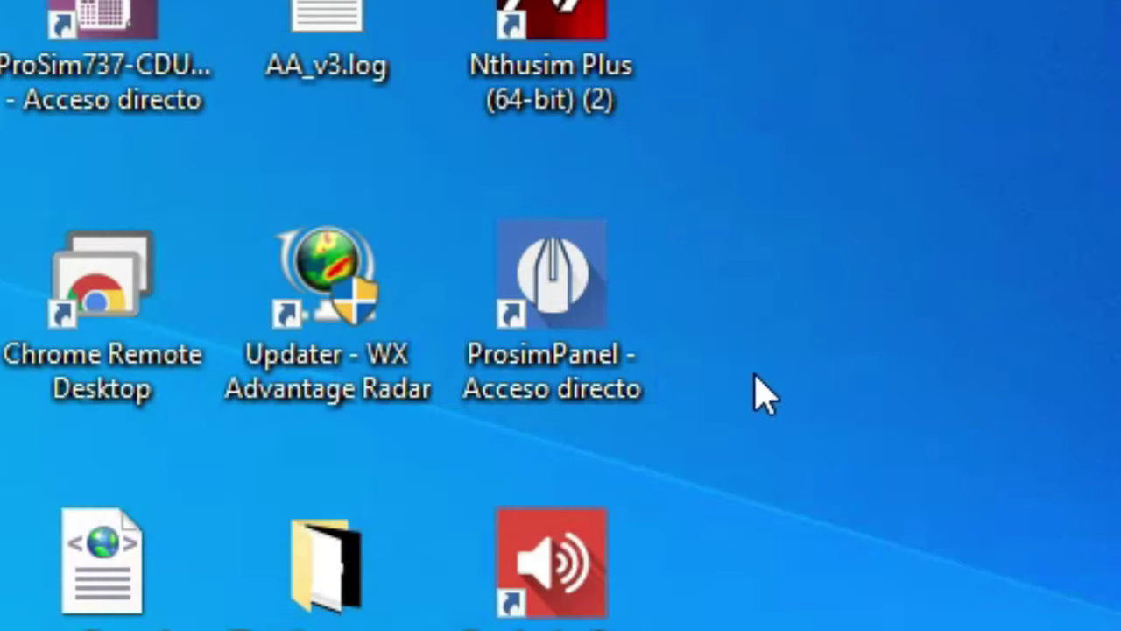
# Launch ProSim737 Panel and switch it to the Aft overhead panel
pyautogui.doubleClick(618, 321)
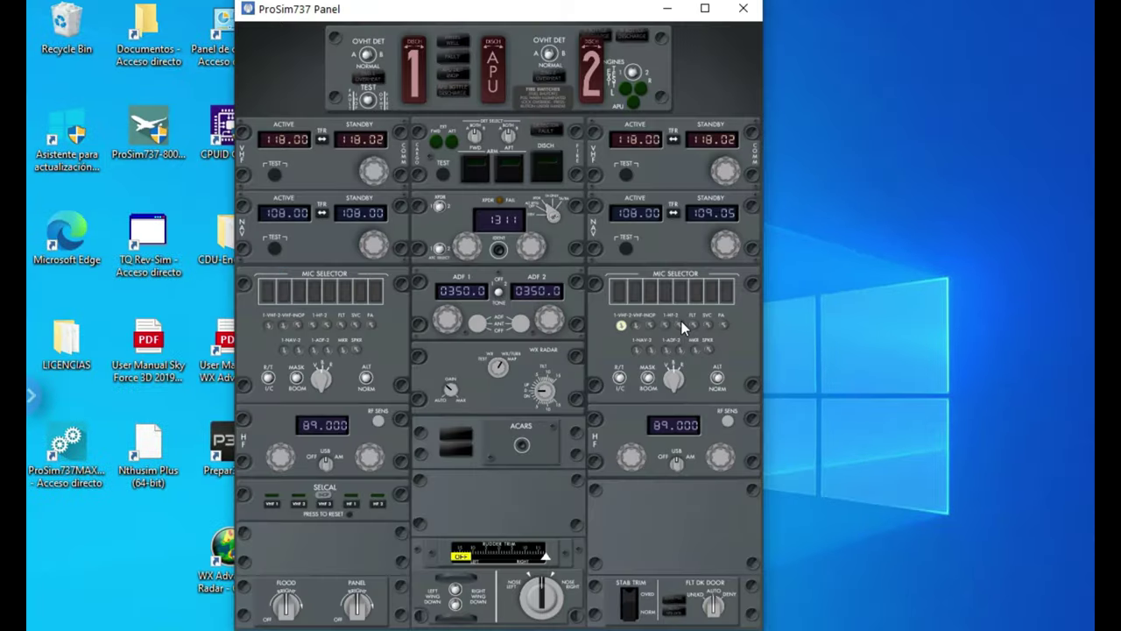
pyautogui.rightClick(675, 157)
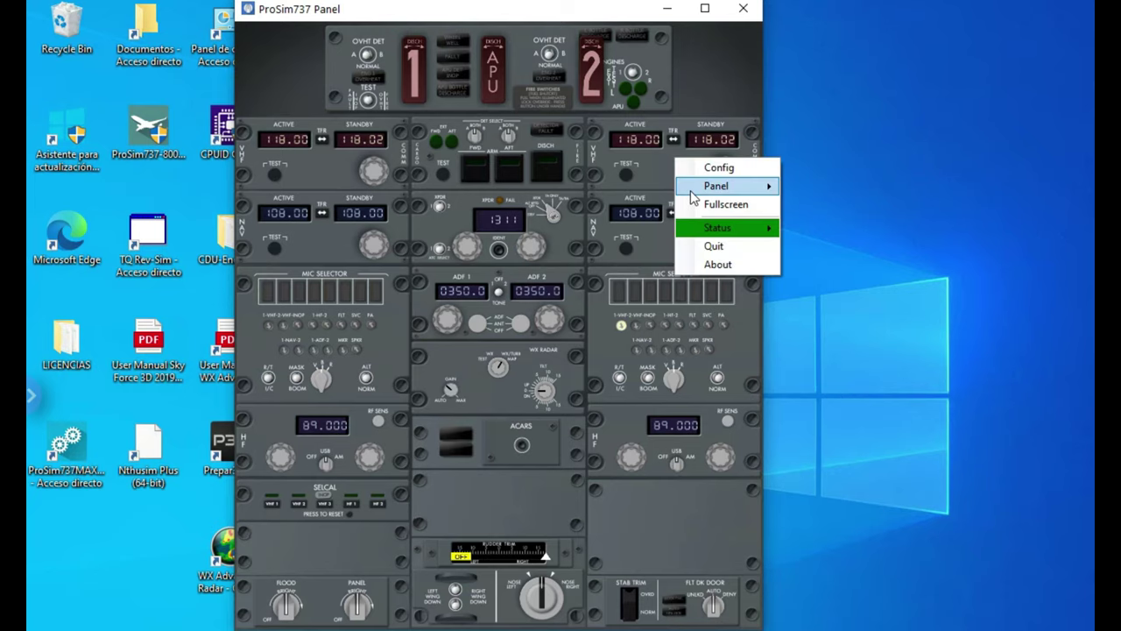
pyautogui.moveTo(758, 195)
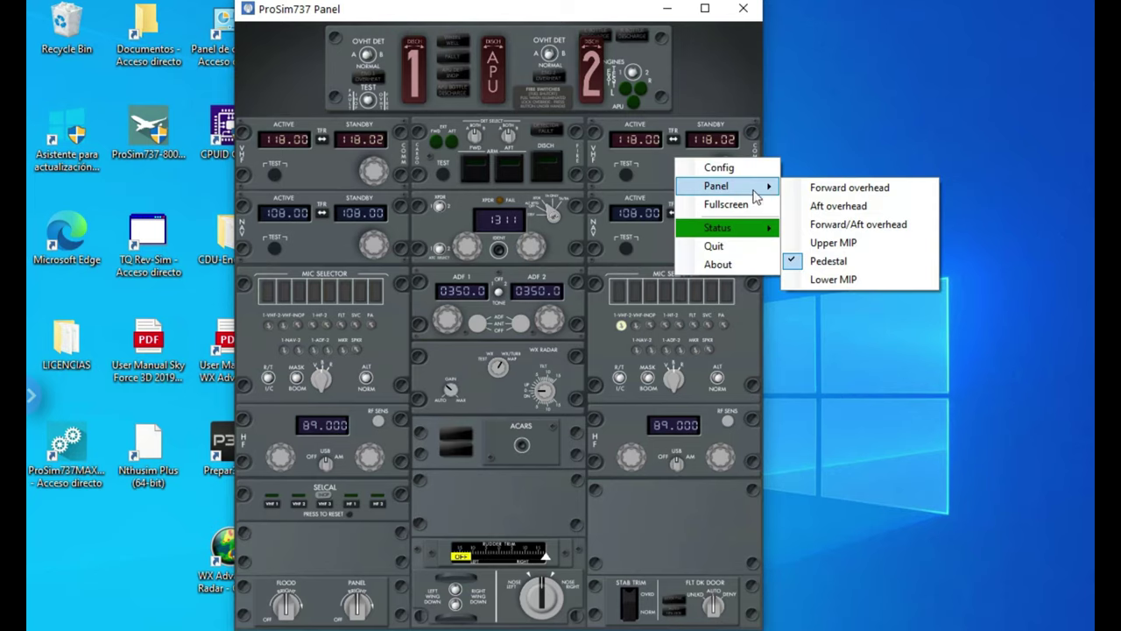
pyautogui.click(875, 208)
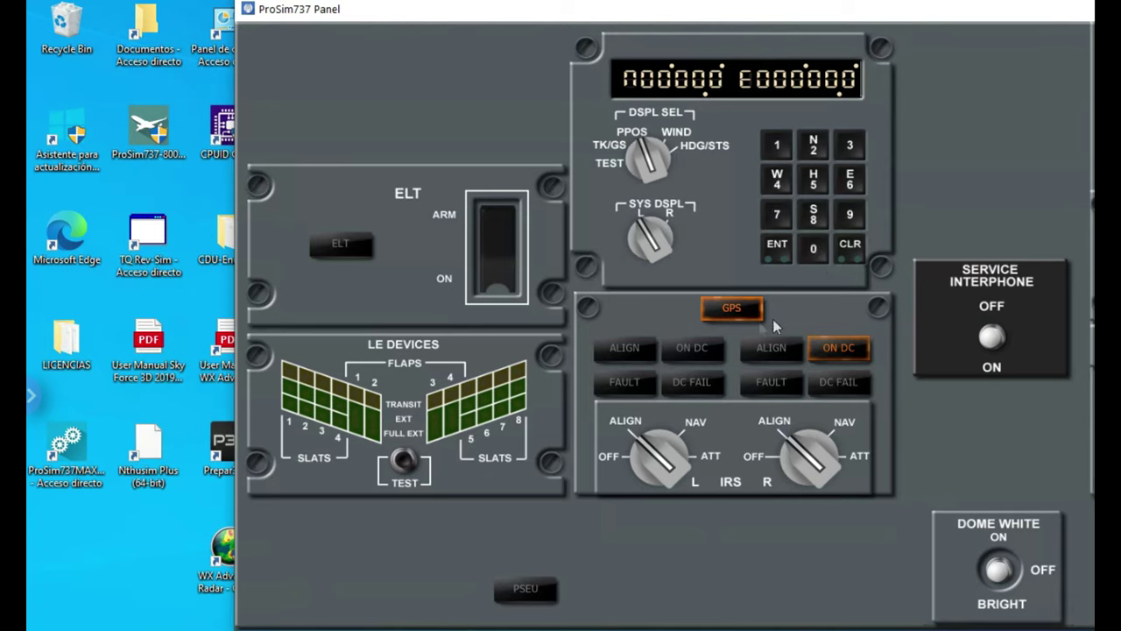
# Switch the panel viewer from Aft overhead to the Forward overhead panel
pyautogui.rightClick(488, 118)
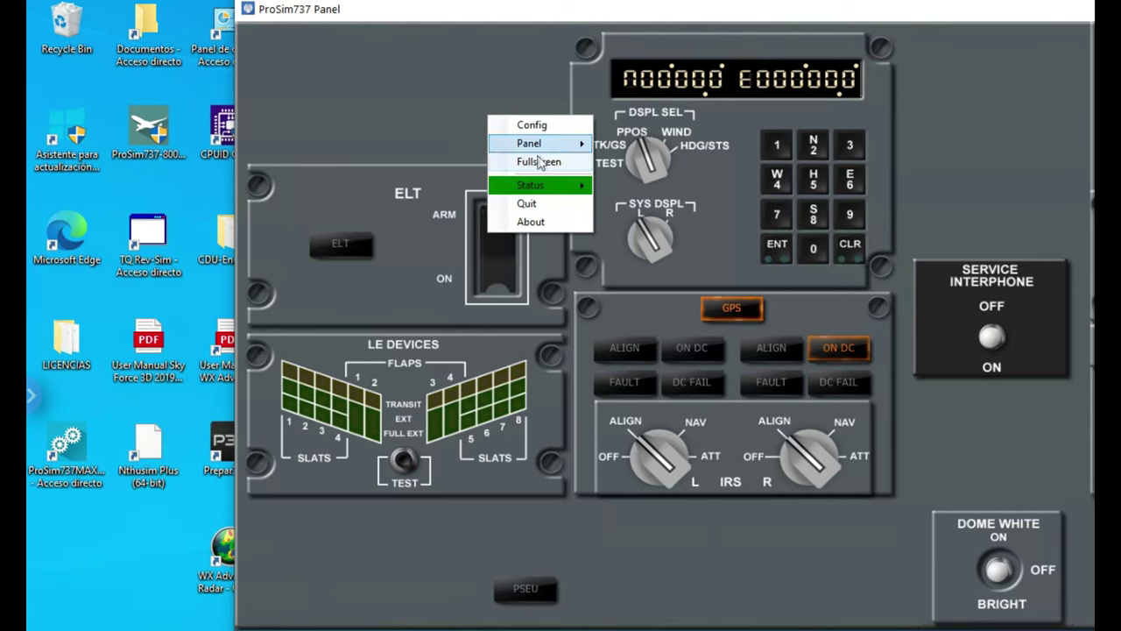
pyautogui.moveTo(565, 144)
pyautogui.click(633, 146)
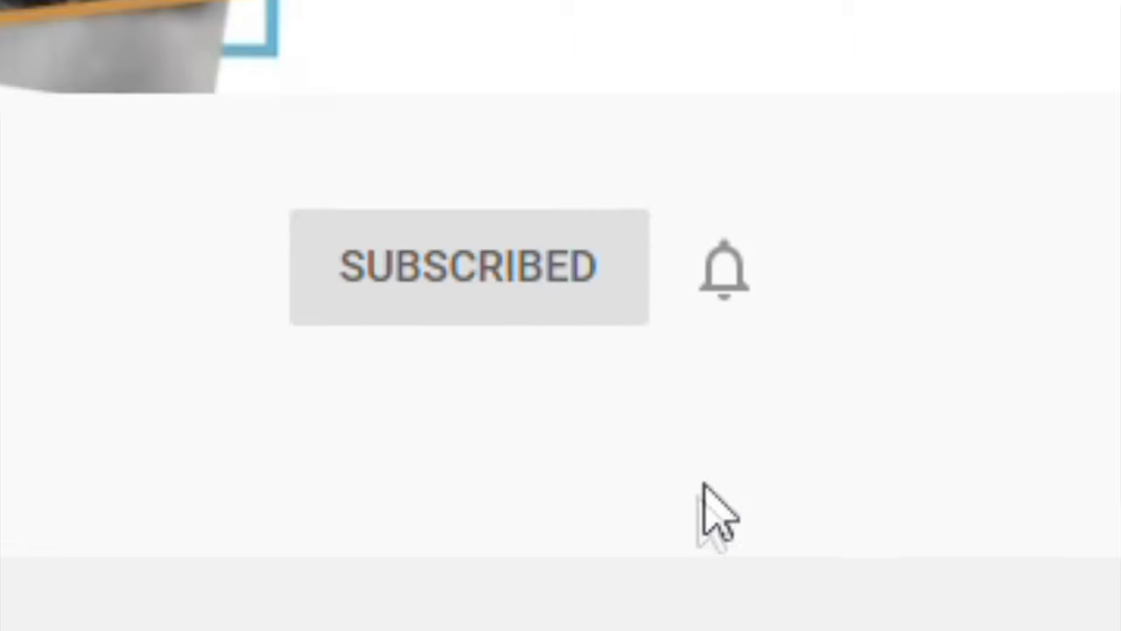
# Set the Sismo Soluciones channel's bell notifications to All
pyautogui.click(831, 349)
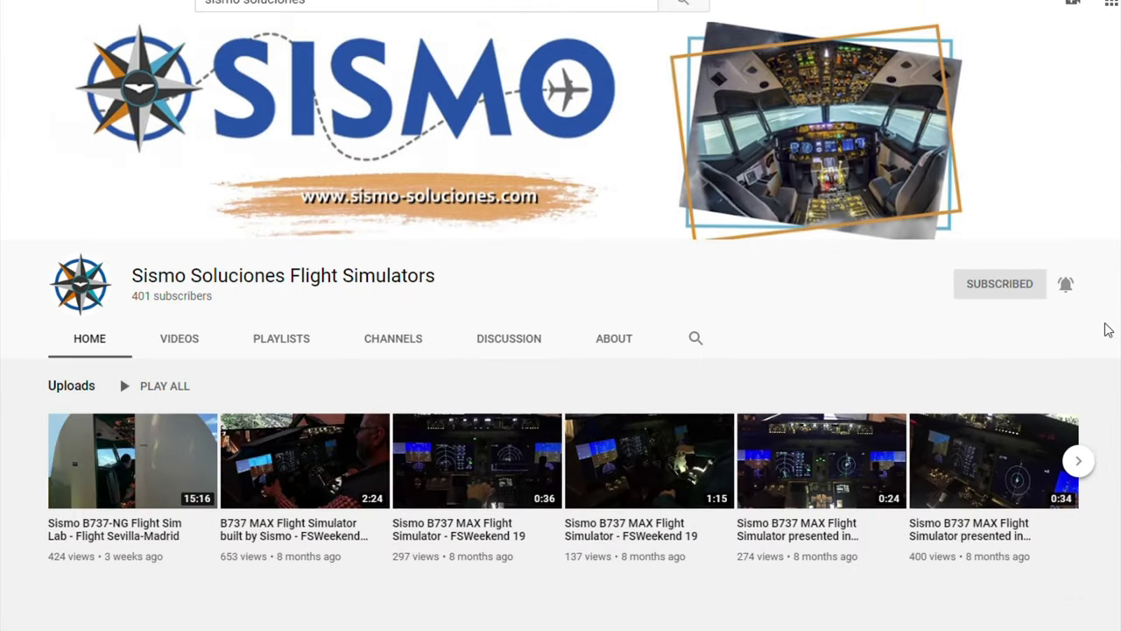